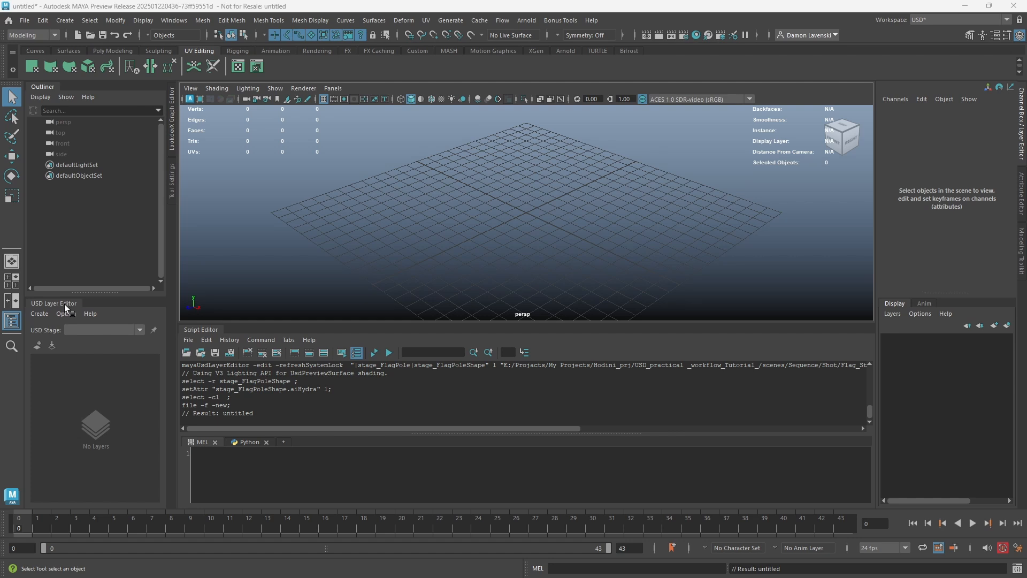
Create a USD stage with a new layer and expand it to reach its shape node.
left_click(39, 315)
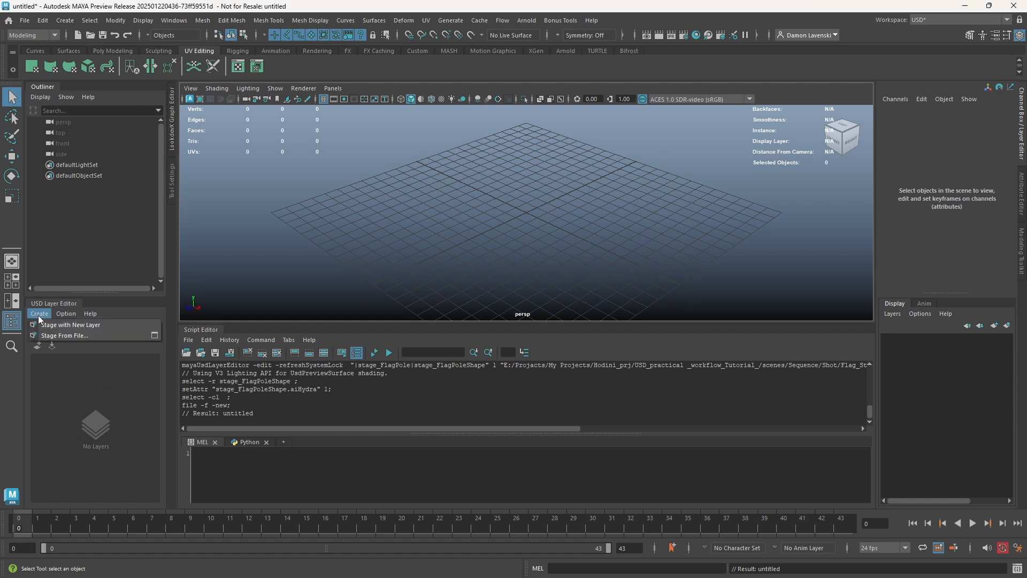
left_click(78, 325)
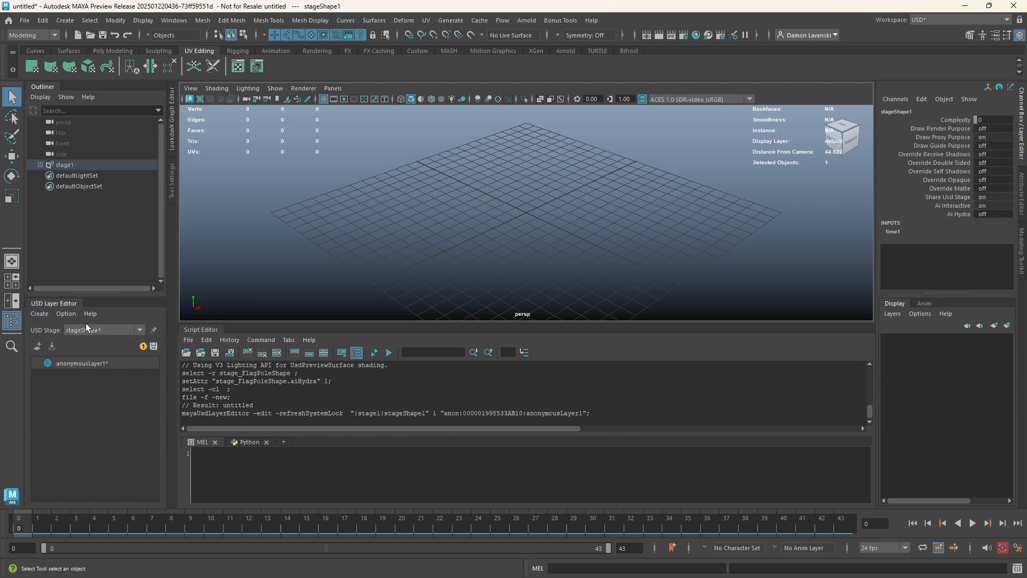
left_click(40, 165)
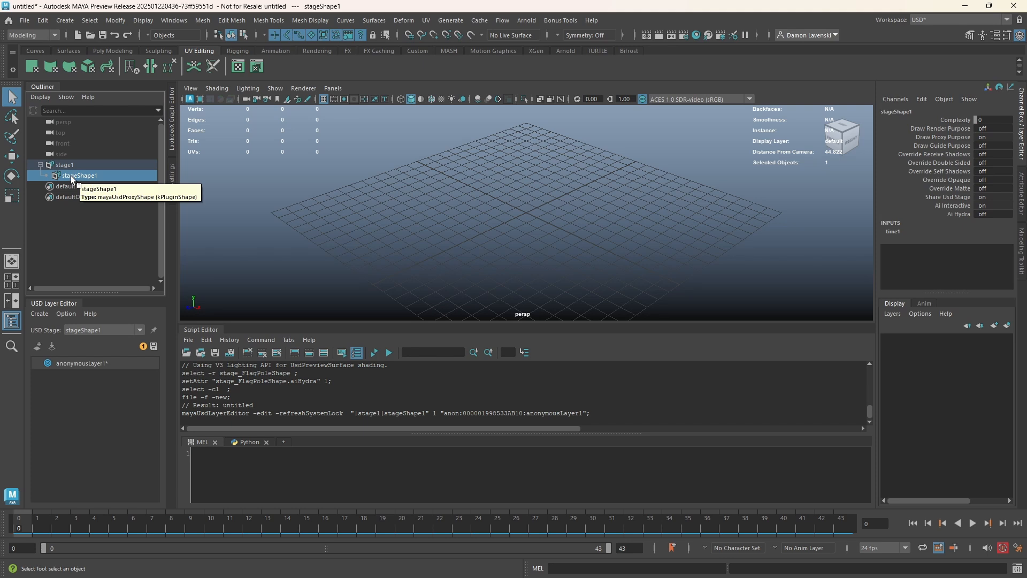
left_click(80, 165)
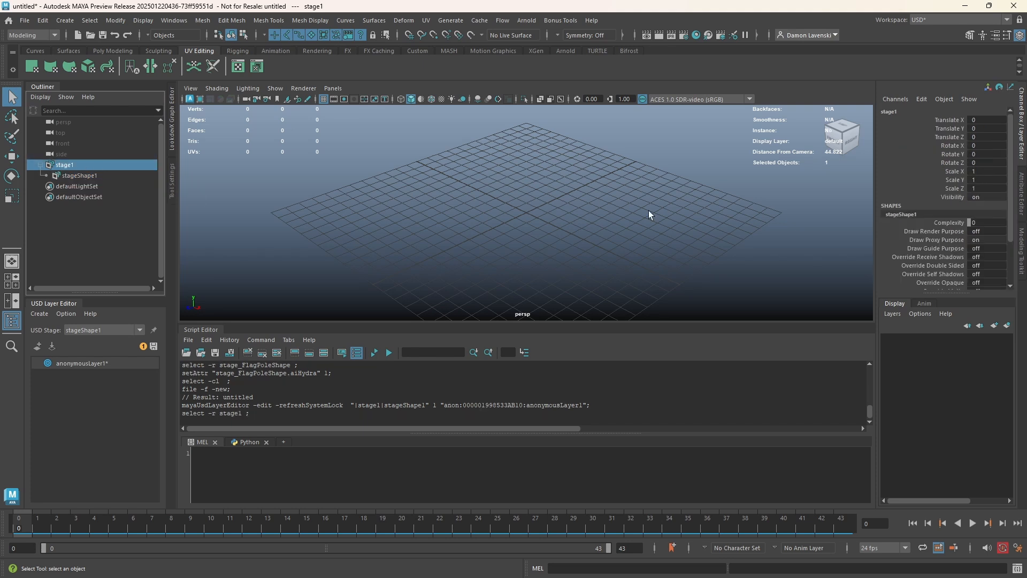
Add a new Xform prim under the stage's shape node.
left_click(92, 176)
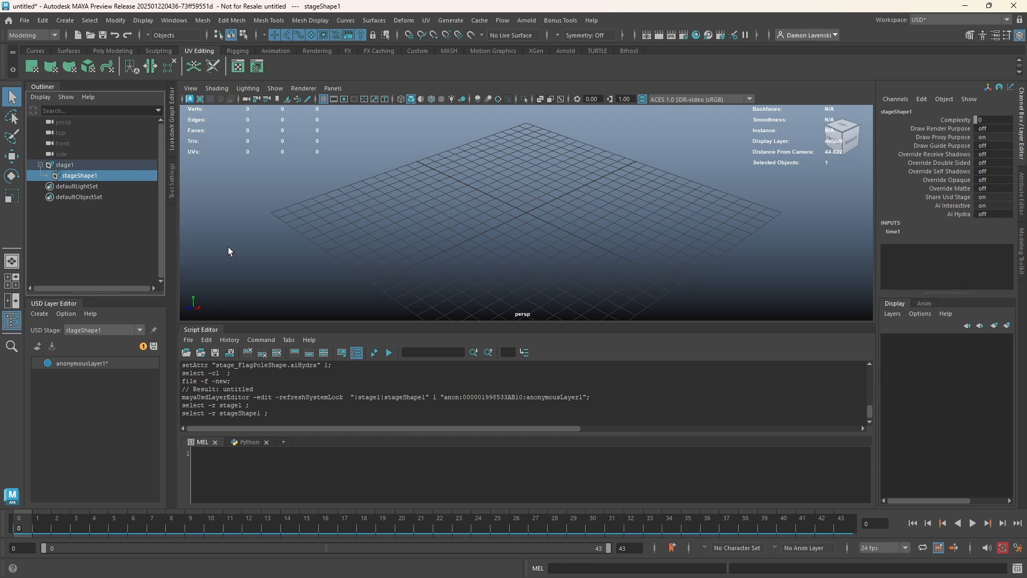
right_click(77, 174)
mouse_move(140, 205)
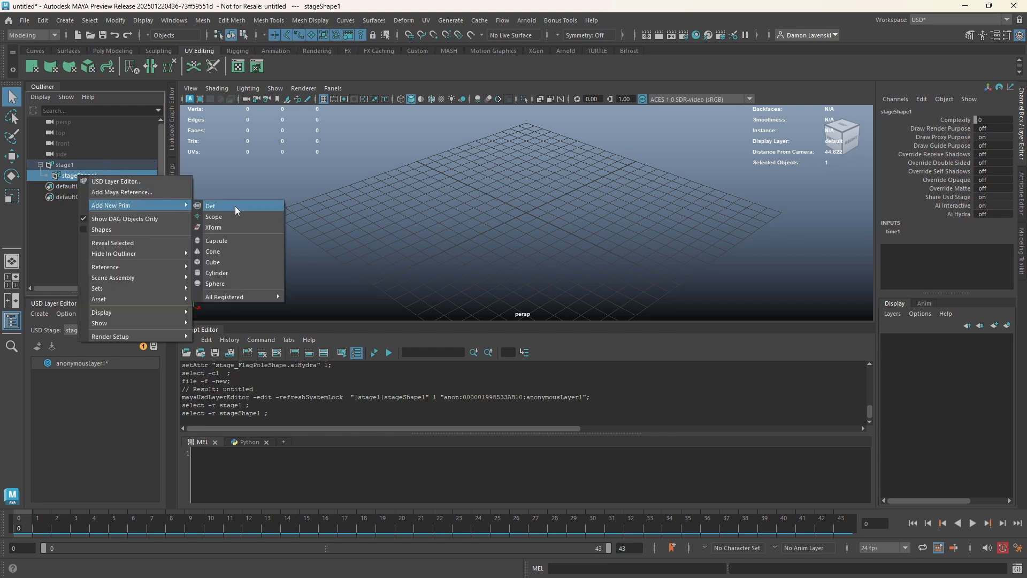
left_click(229, 226)
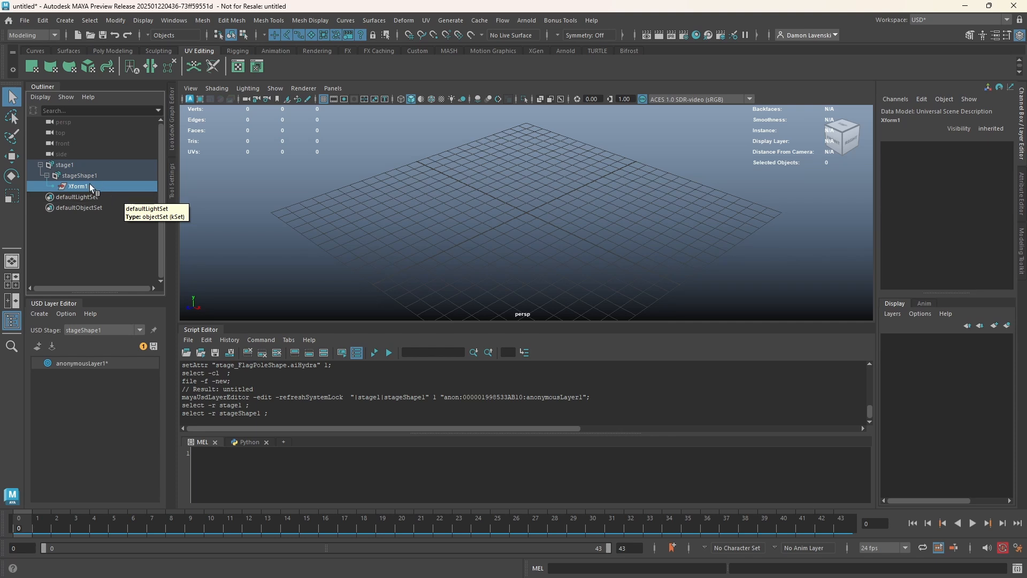
Rename the USD stage transform as stage_Flagpole.
left_click(72, 163)
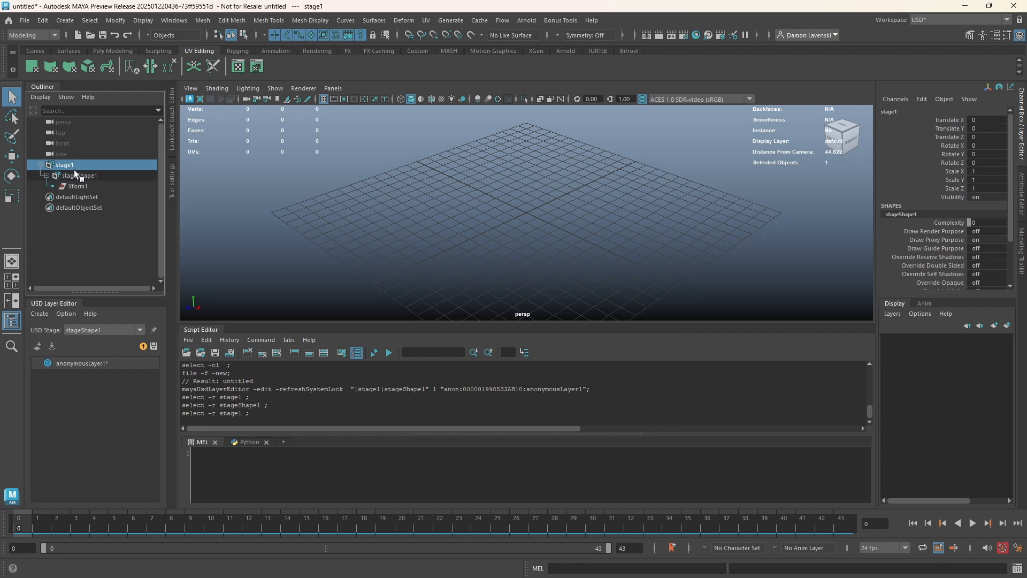
double_click(76, 164)
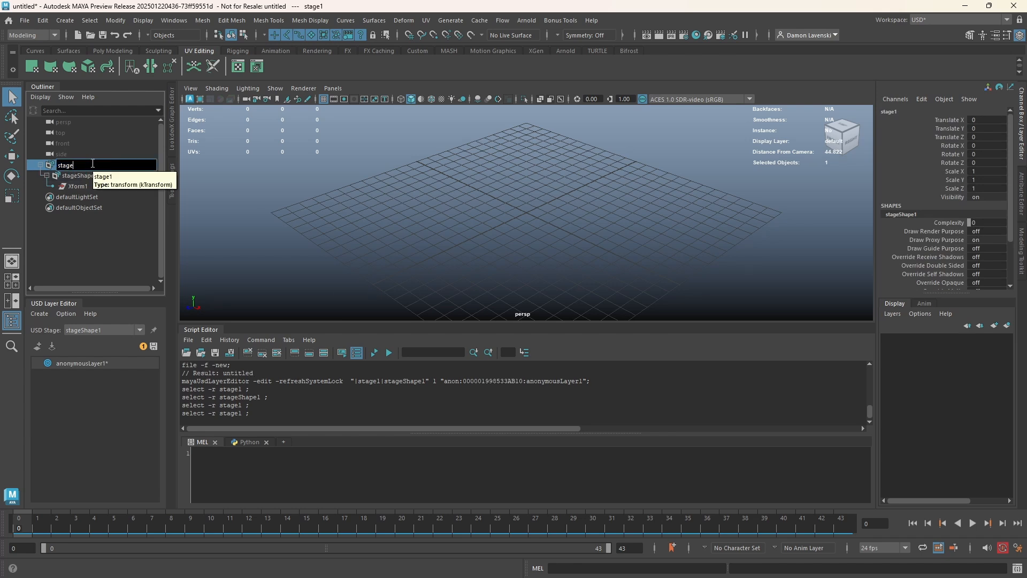
type("_")
type("plag")
type("pnle")
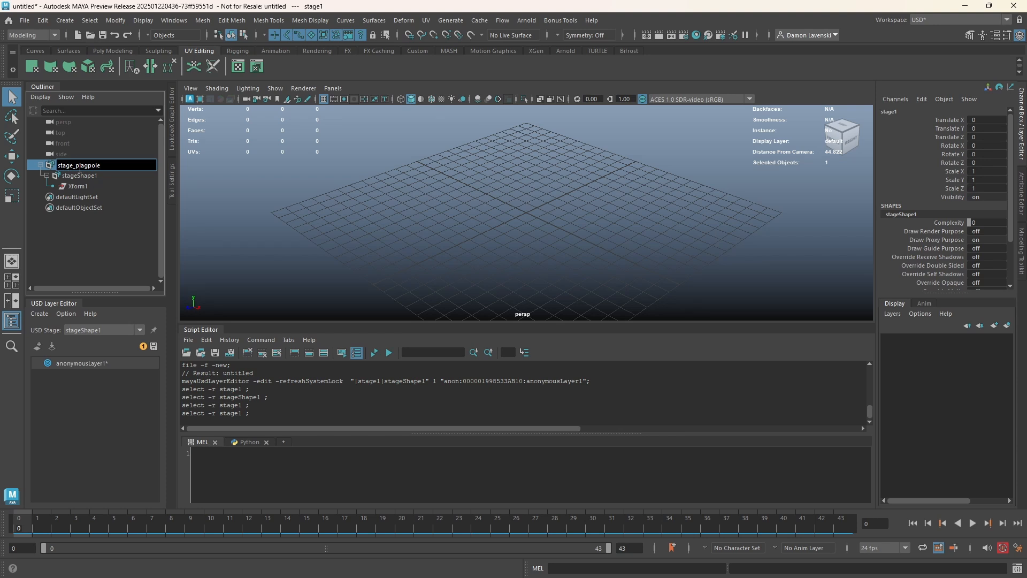
left_click_drag(79, 168, 75, 168)
type("P")
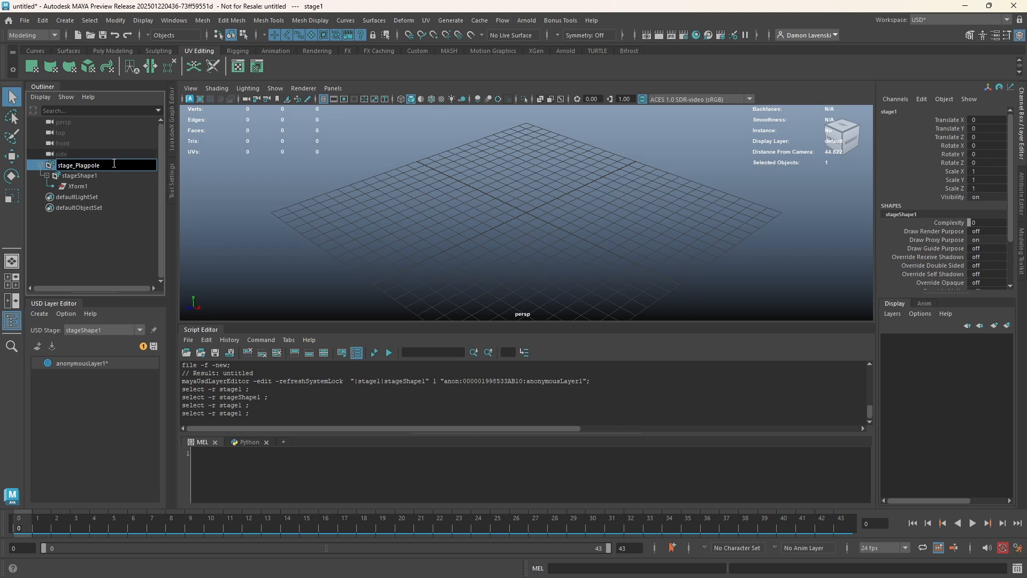
key("BackSpace")
type("F")
left_click(100, 186)
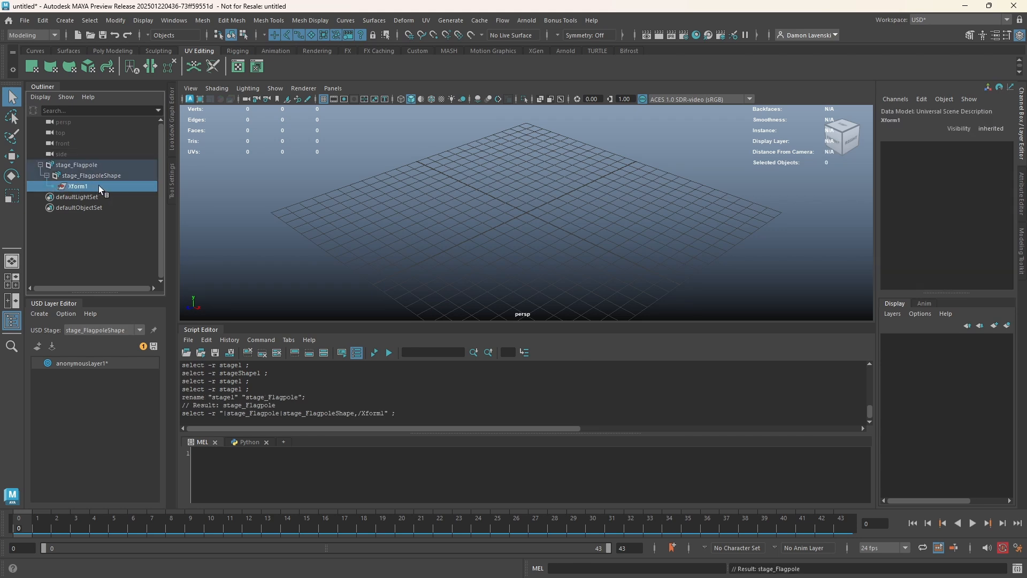
Rename the Xform prim as Xf_Flagpole.
double_click(89, 187)
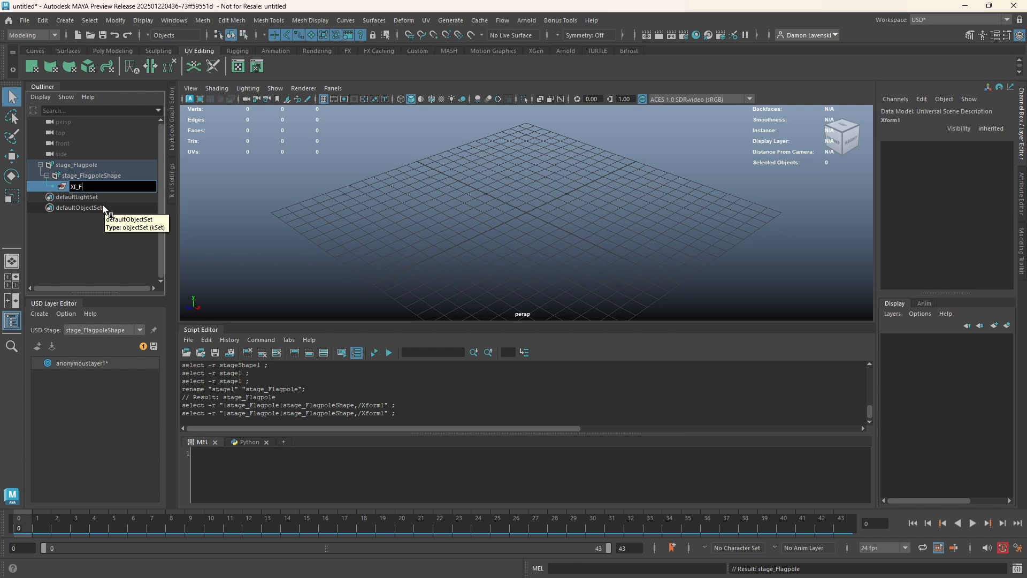
type("gpole")
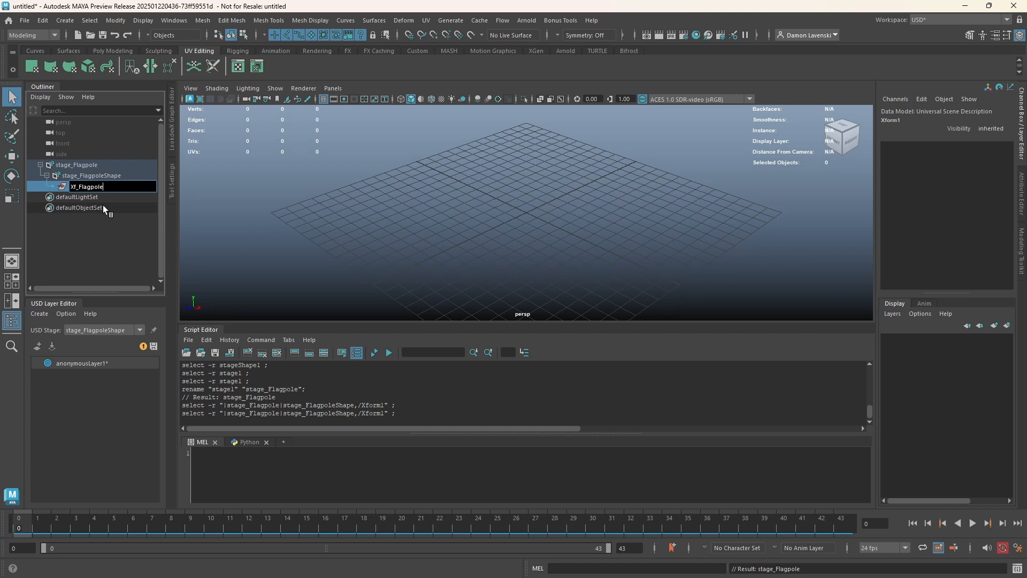
key("Return")
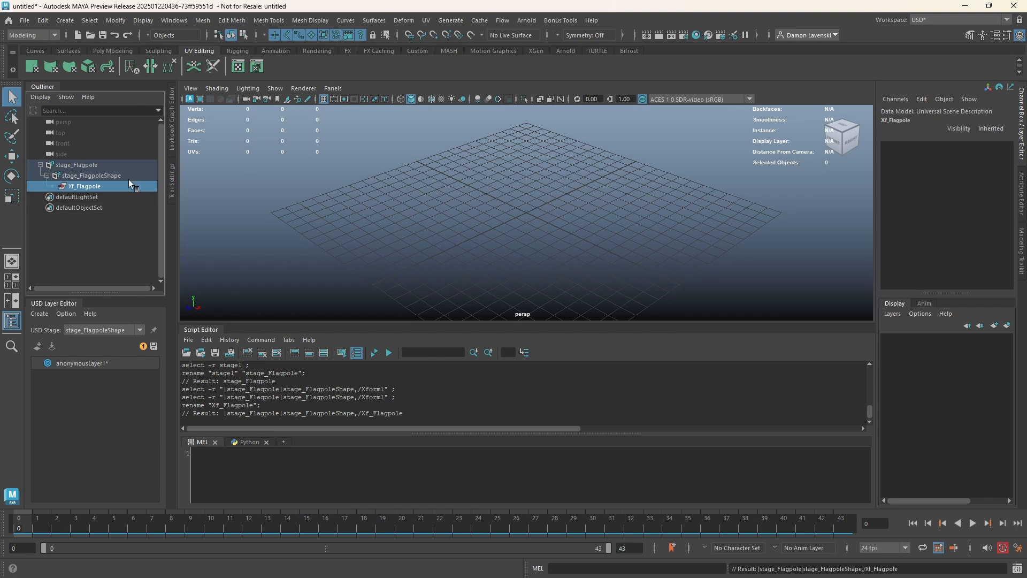
Reference FlagPole_assat_v01.usd from the Assets/Modelling/Props/Flag/geo folder into the Xf_Flagpole prim, keeping the default Prepend option.
right_click(95, 187)
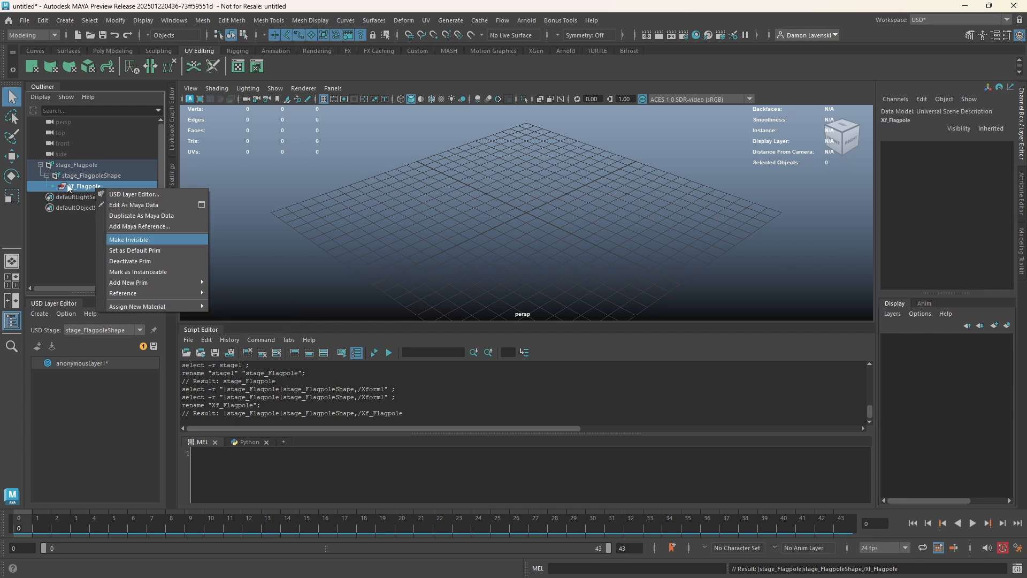
mouse_move(128, 298)
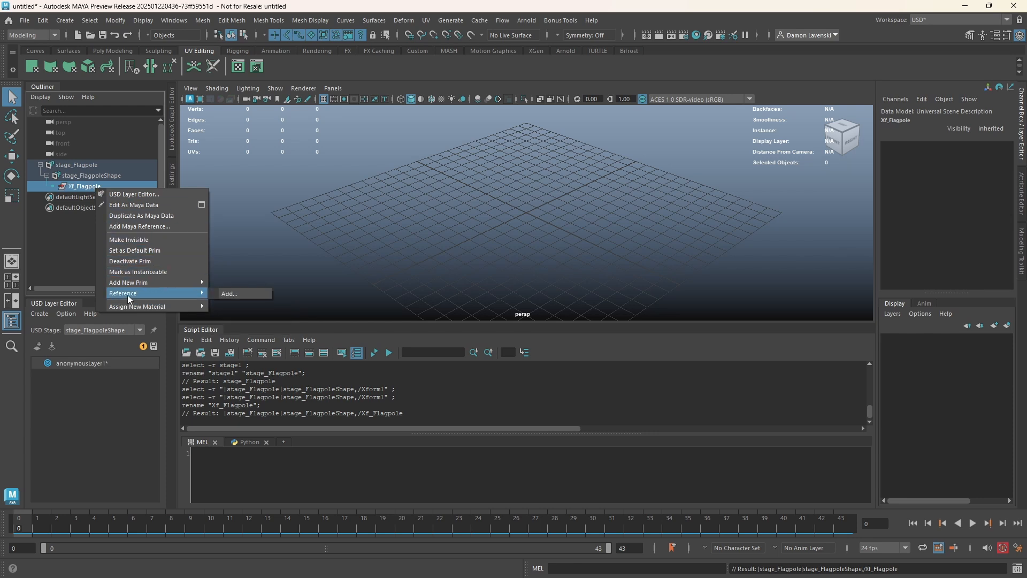
left_click(241, 295)
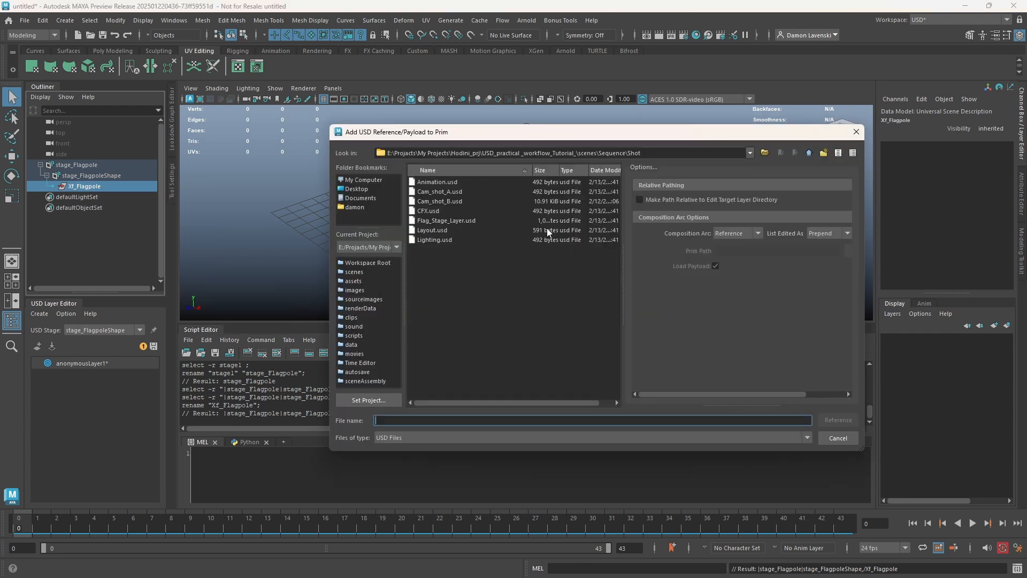
left_click(809, 153)
left_click(809, 153)
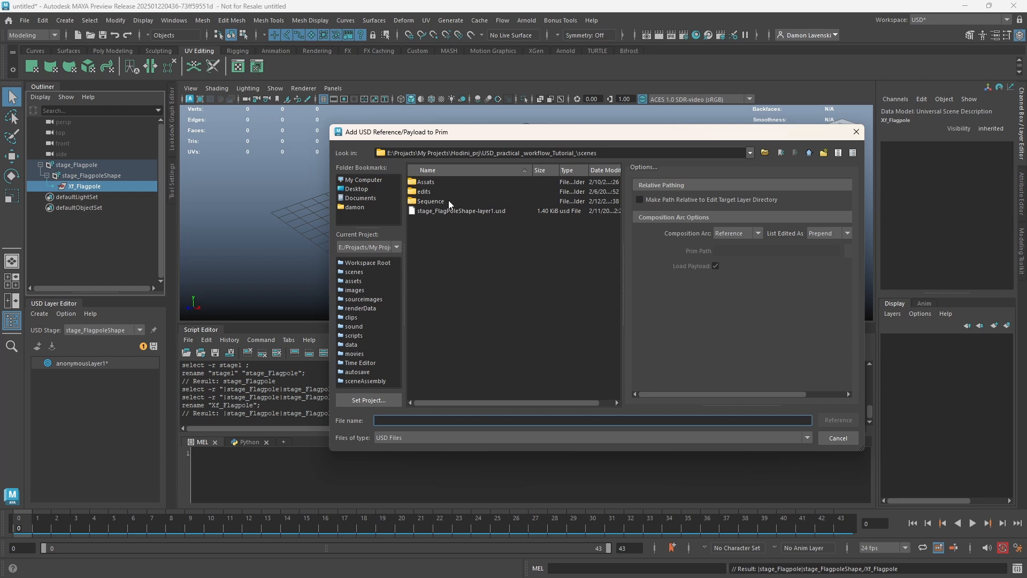
double_click(424, 183)
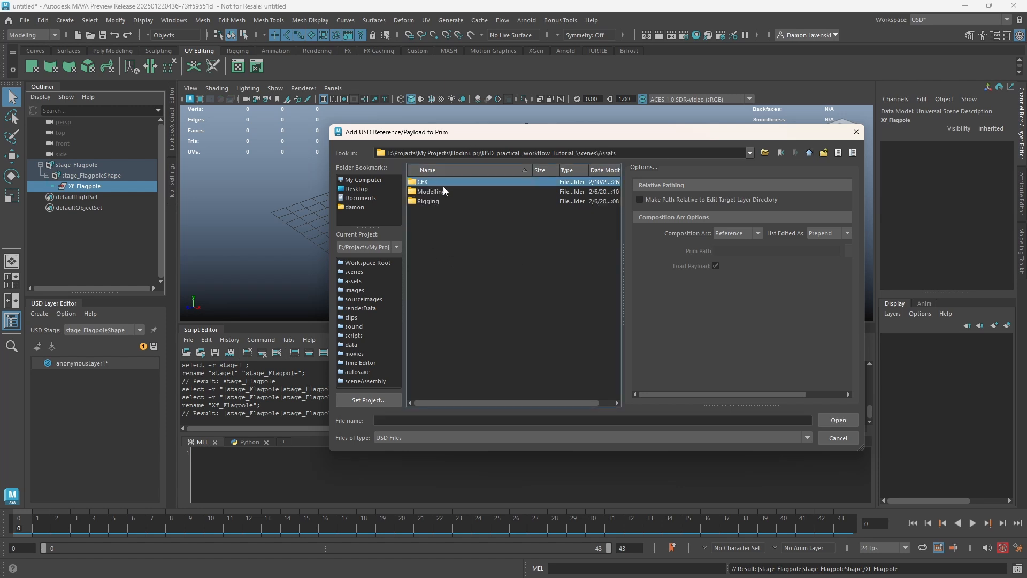
double_click(427, 192)
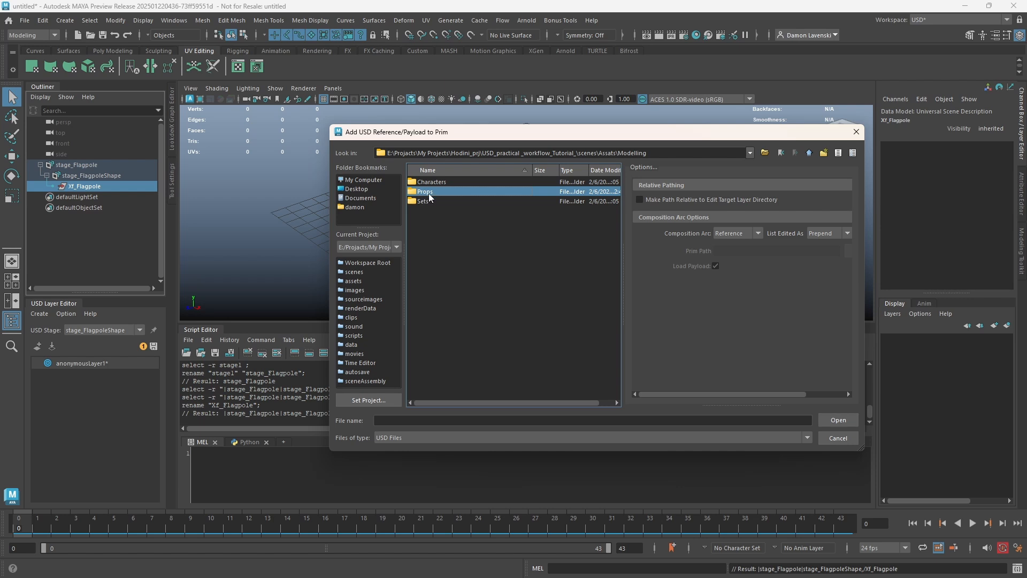
double_click(427, 192)
double_click(425, 183)
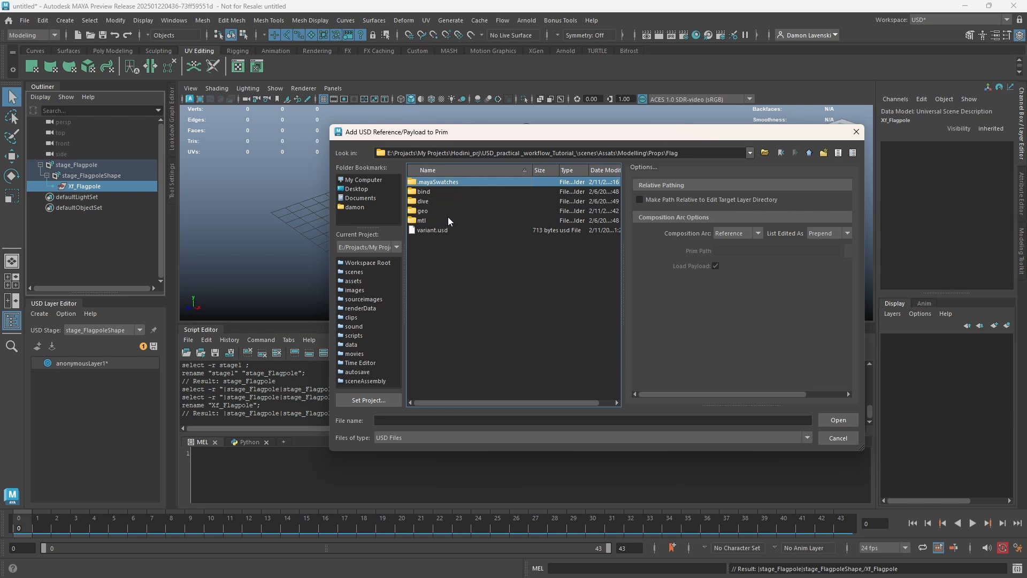
double_click(416, 211)
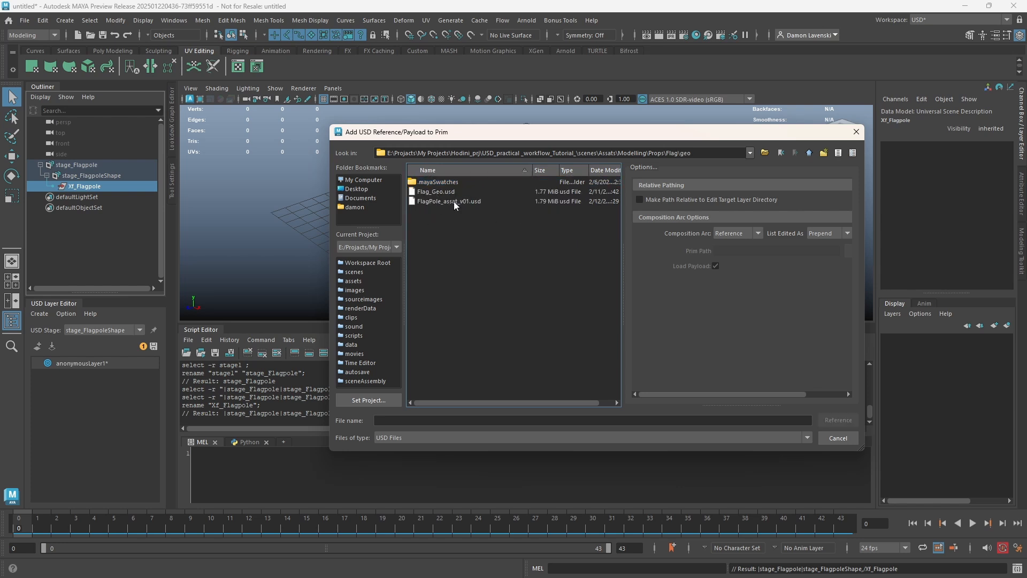
left_click(448, 201)
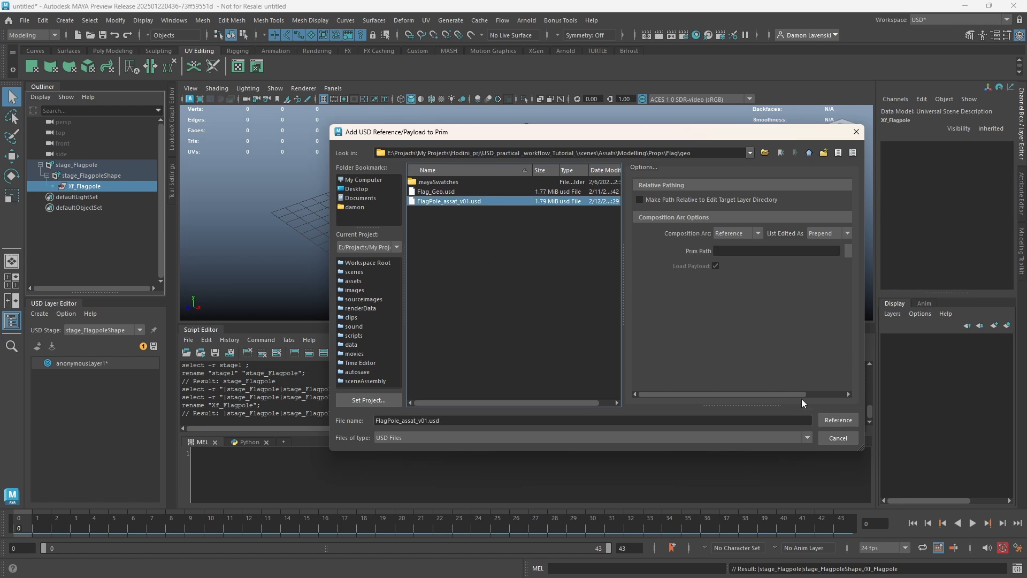
left_click(839, 420)
Display the flag at the top of the pole in shaded mode with texture maps.
scroll(514, 221, "down", 10)
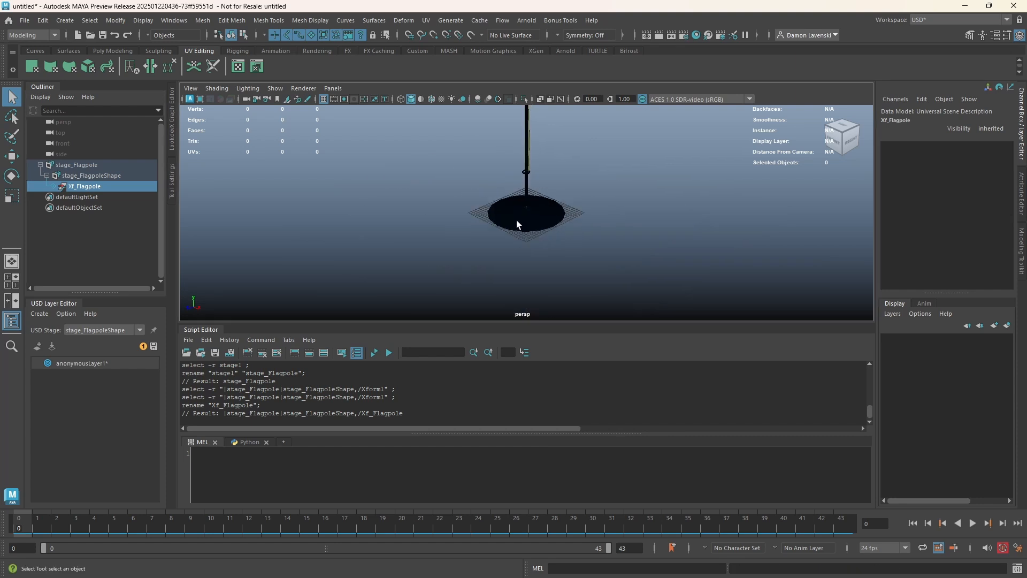
middle_click_drag(515, 210, 447, 318, "alt")
left_click_drag(440, 255, 486, 219, "alt")
middle_click_drag(543, 216, 456, 245, "alt")
right_click_drag(460, 245, 738, 261, "alt")
middle_click_drag(458, 209, 588, 218, "alt")
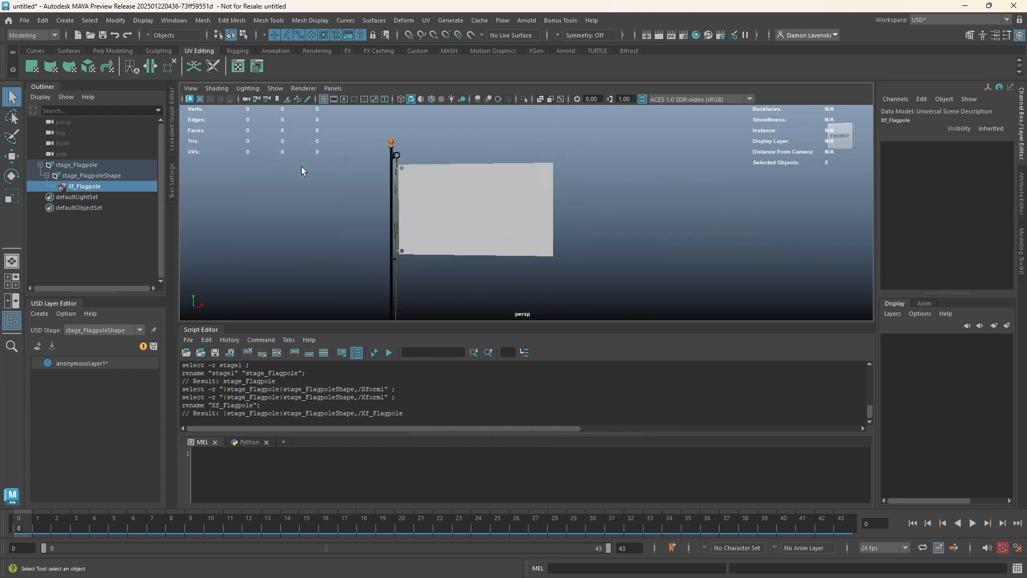
key("6")
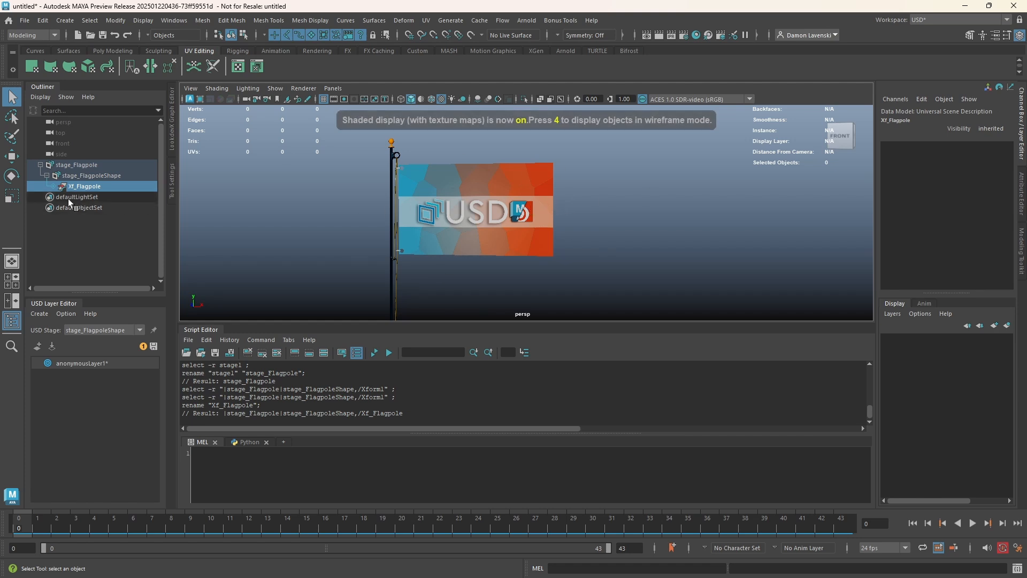
Expand Xf_Flagpole and examine its composition arc and the child prims brought in by the reference.
left_click(53, 186)
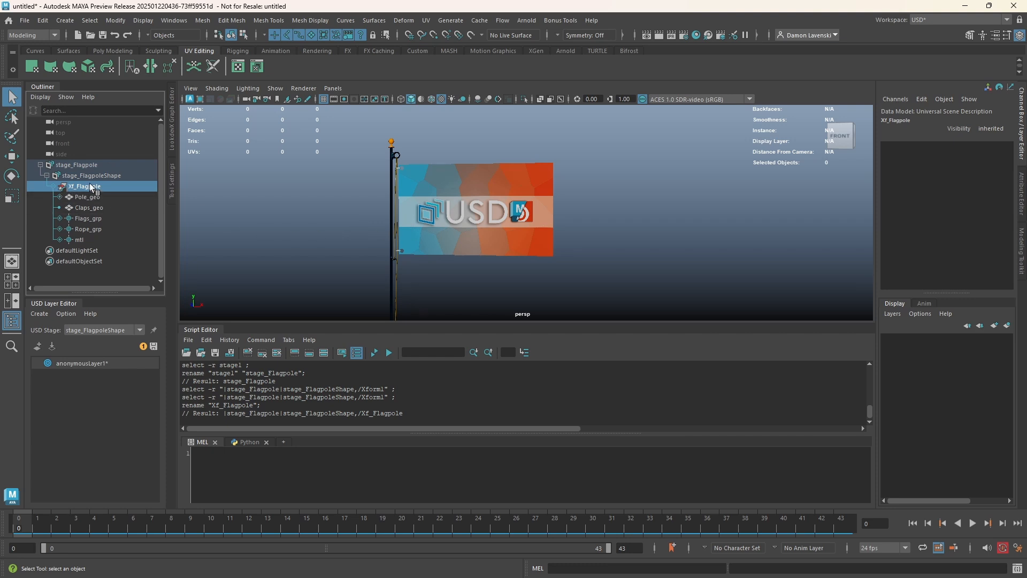
mouse_move(89, 185)
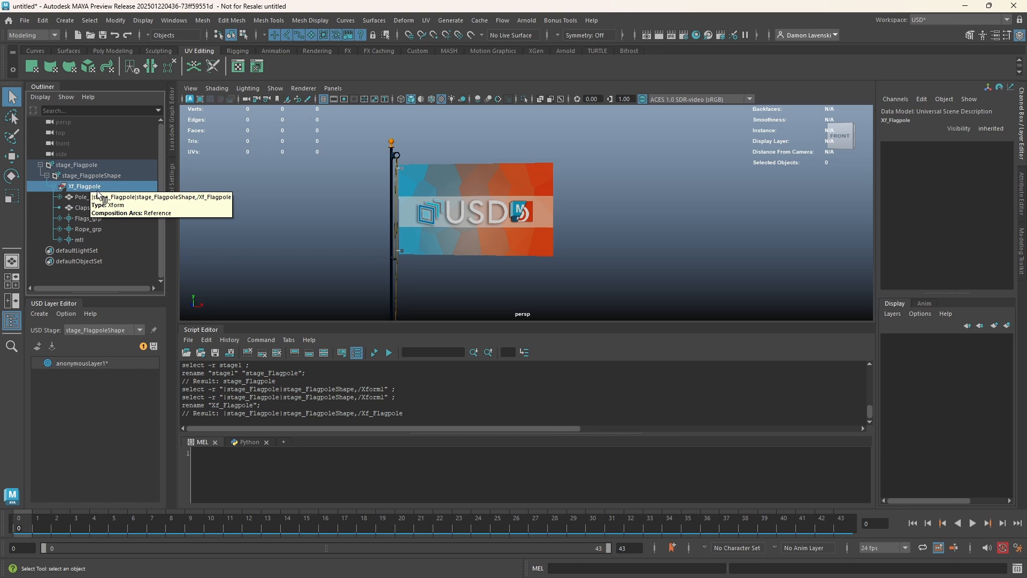
left_click_drag(98, 191, 98, 197)
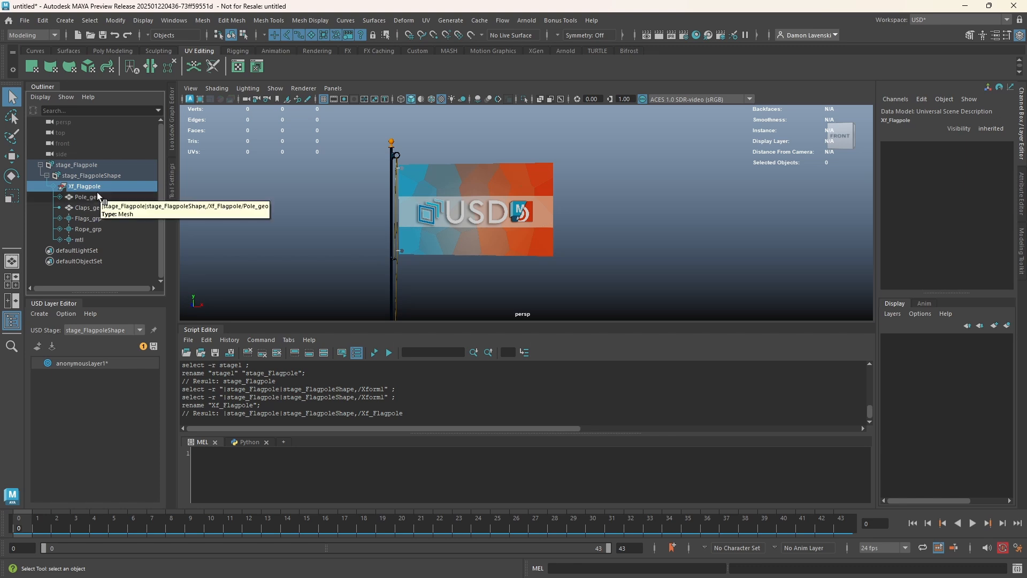
mouse_move(124, 234)
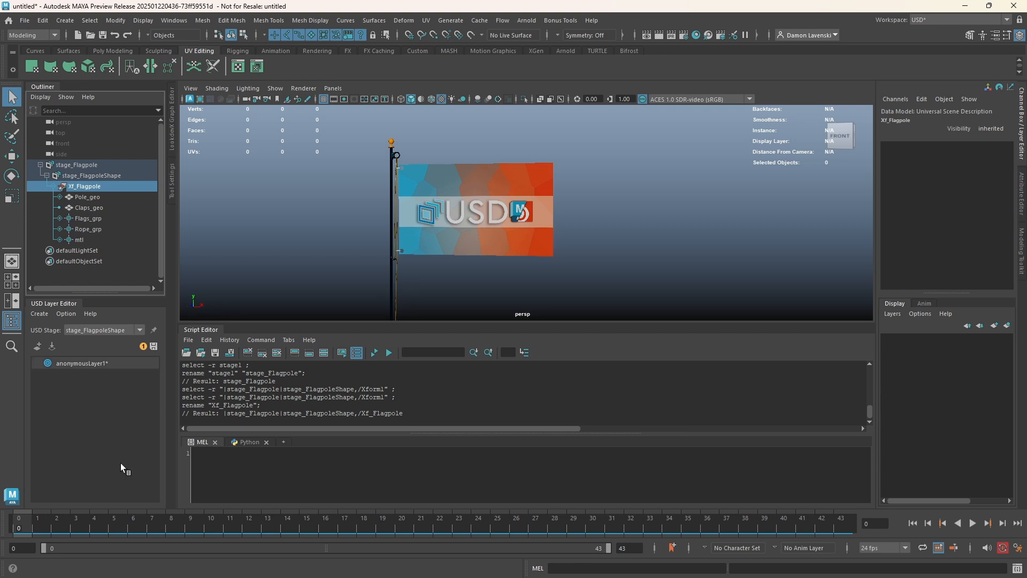
Add five anonymous sublayers under the stage's root layer.
left_click(37, 346)
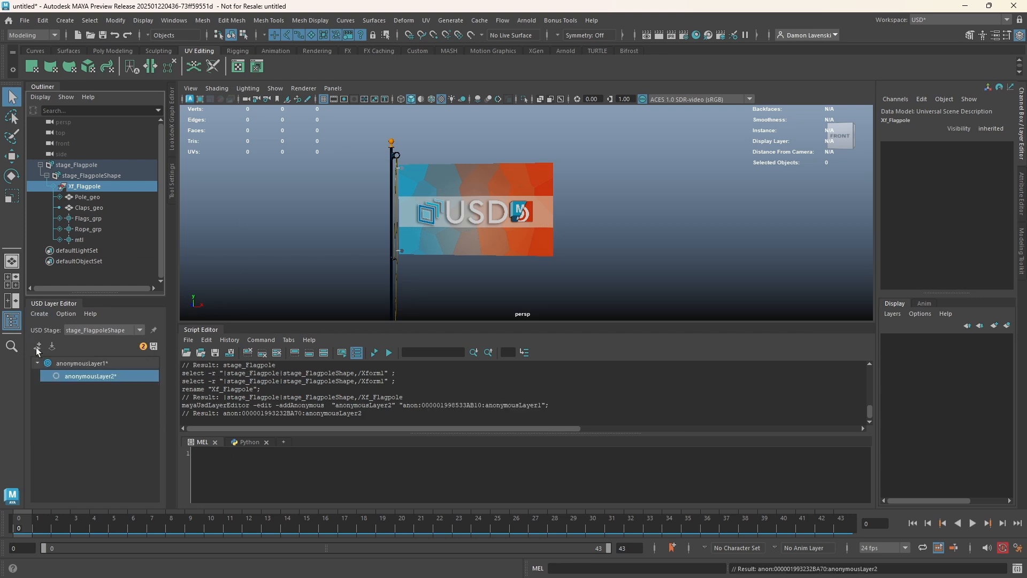
left_click(34, 348)
left_click(34, 348)
left_click(34, 348)
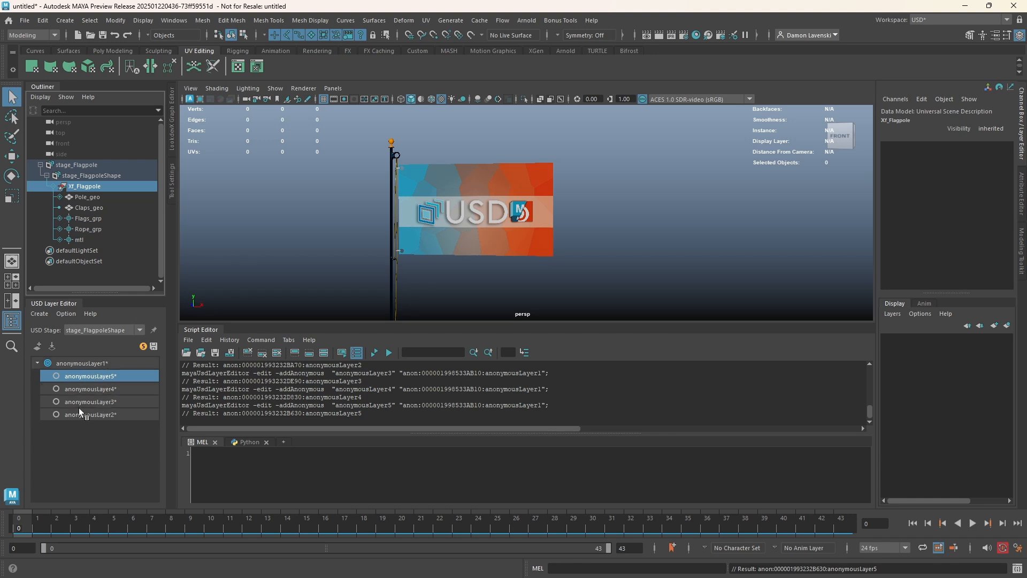
left_click(35, 345)
Nest anonymousLayer2 inside anonymousLayer3 as its sublayer.
left_click(100, 442)
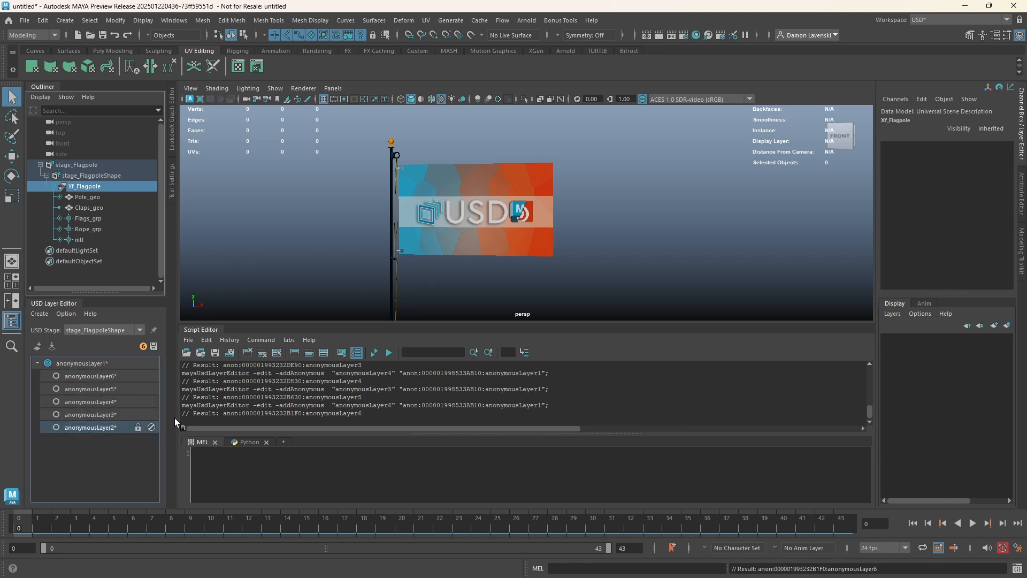
left_click(62, 425)
left_click_drag(75, 429, 91, 420)
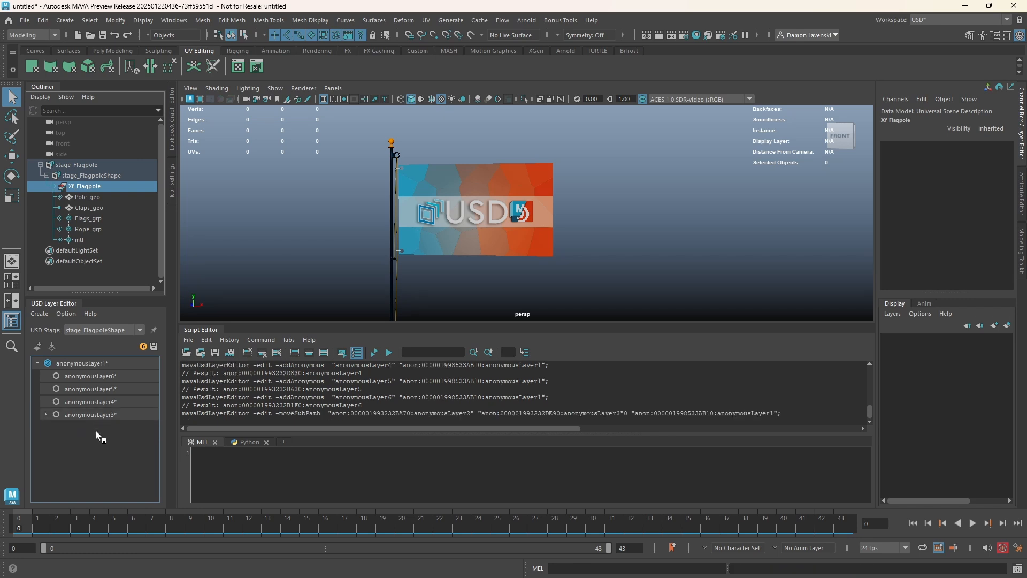
Expand anonymousLayer3, start saving the stage's edits, and enlarge the save dialog enough to list every anonymous layer.
left_click(44, 415)
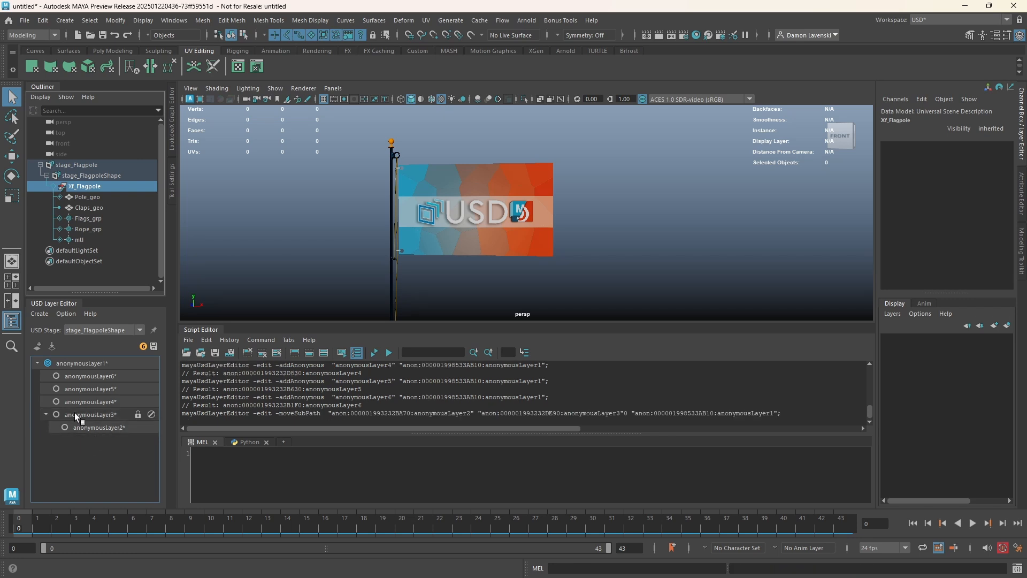
left_click(90, 376)
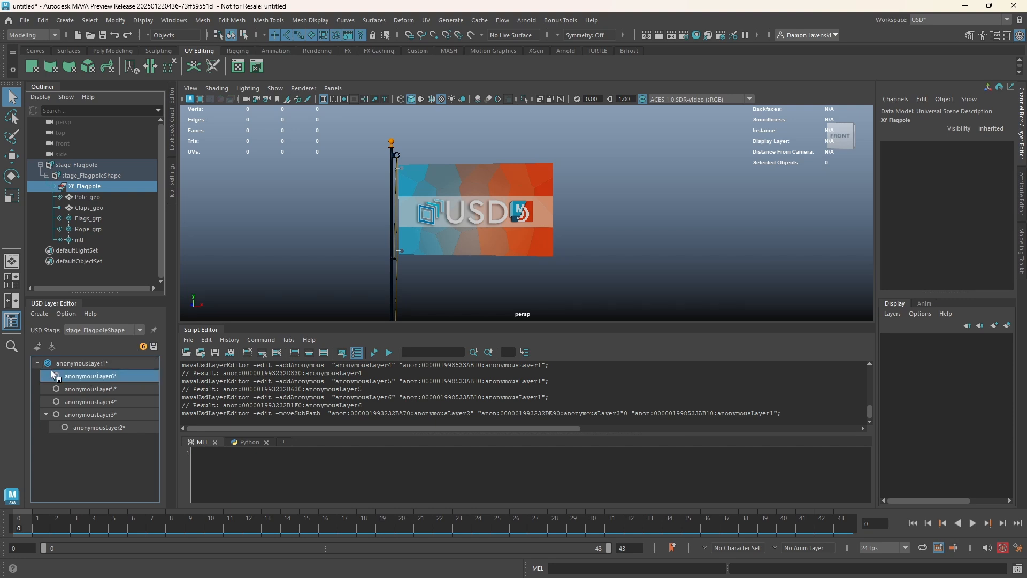
left_click(154, 347)
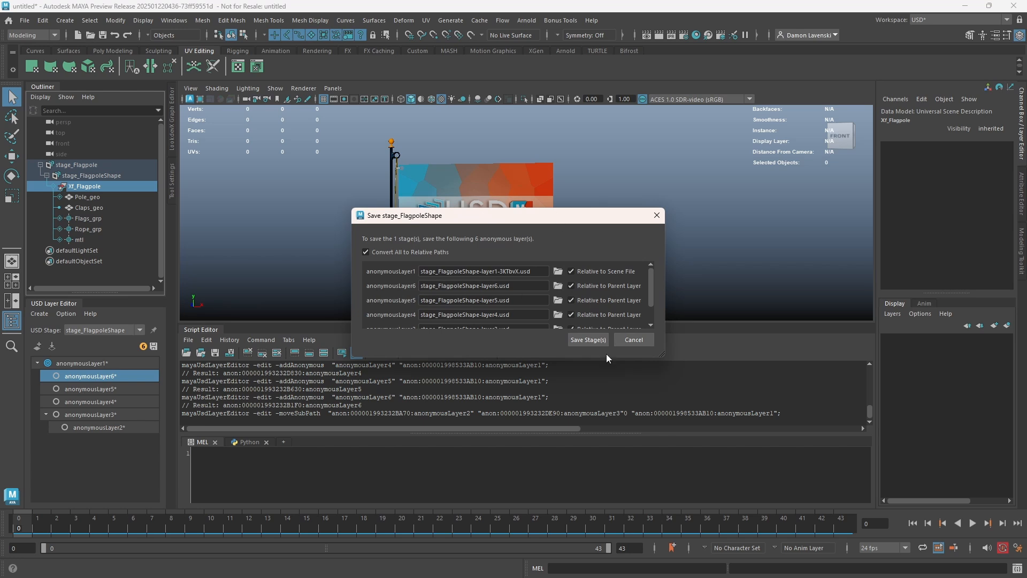
left_click_drag(662, 355, 687, 443)
Set root anonymousLayer1 to save as Flag_Stage_Layer.usd in the project's scenes\Sequence\Shot folder, replacing the existing file.
left_click(589, 271)
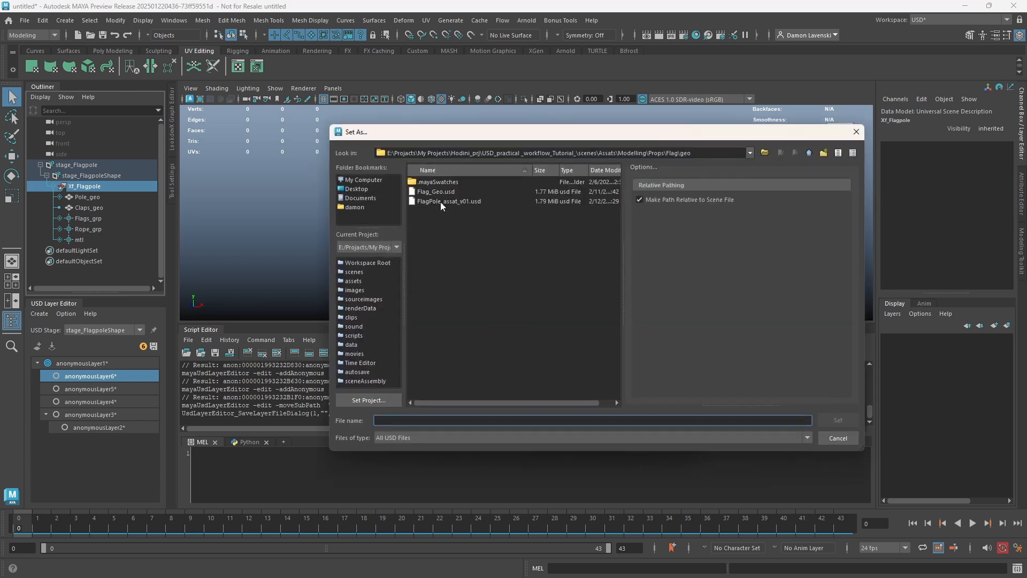
left_click(808, 153)
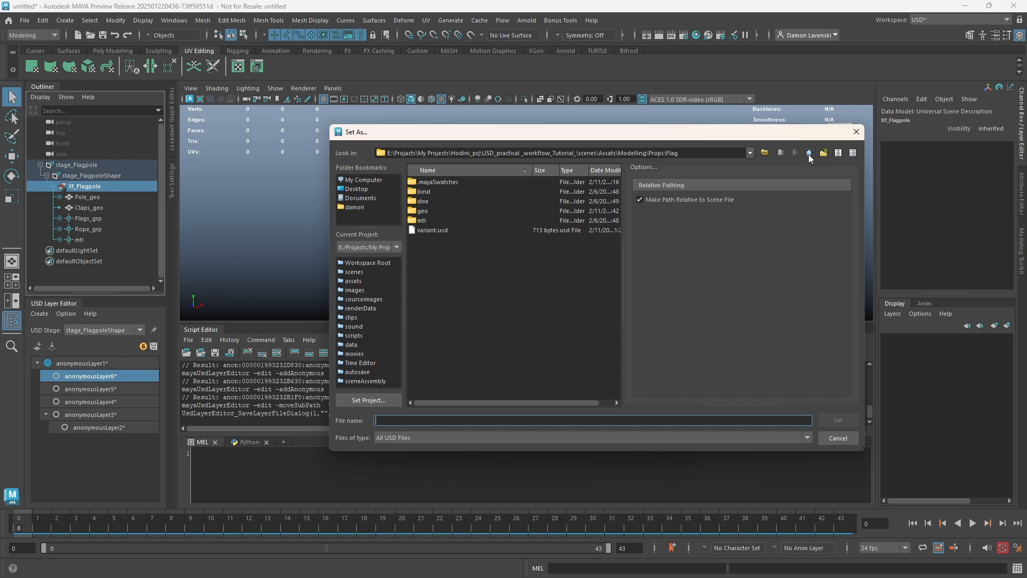
left_click(808, 154)
left_click(808, 154)
left_click(808, 153)
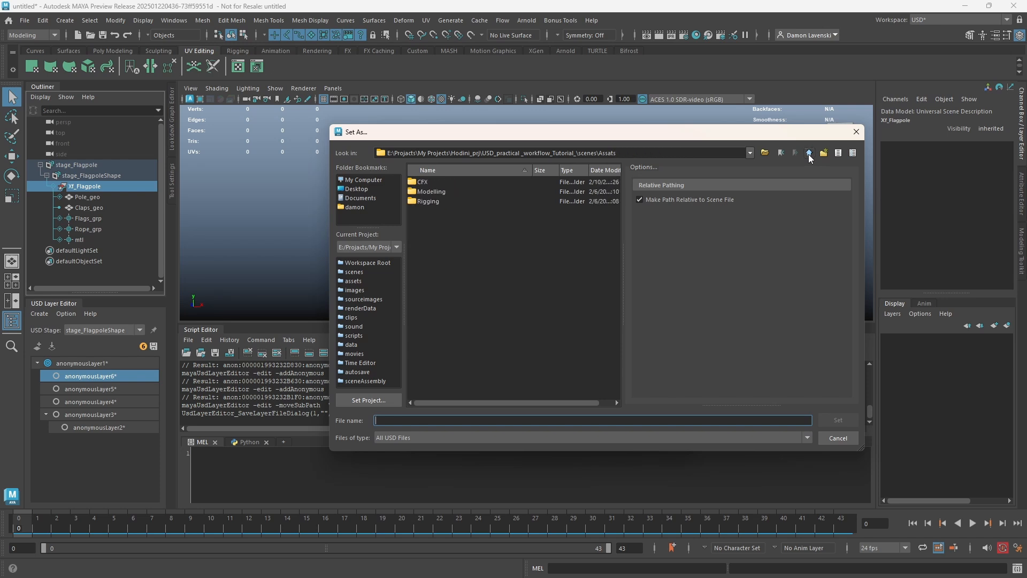
left_click(809, 153)
double_click(438, 201)
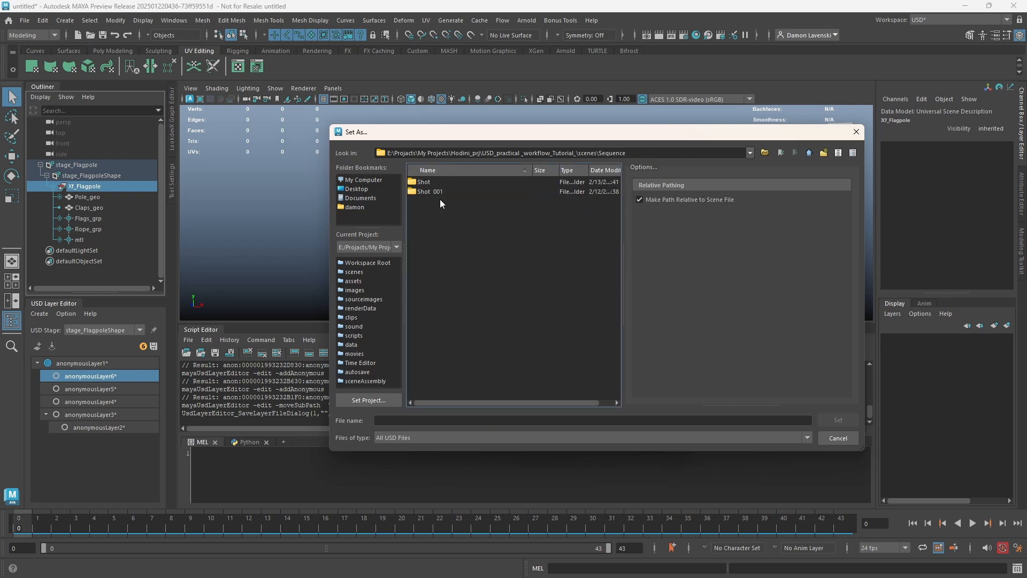
double_click(428, 184)
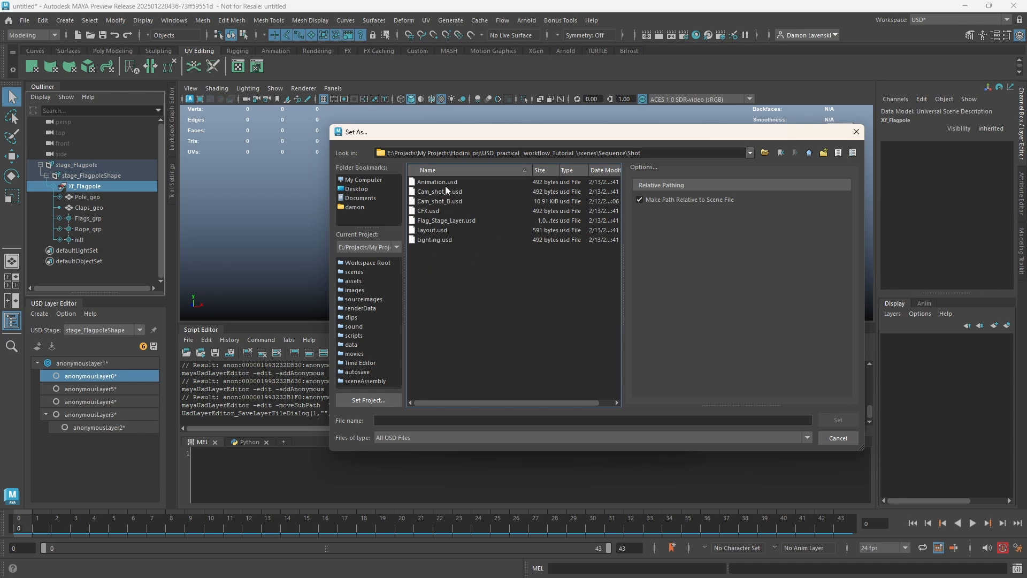
left_click(470, 222)
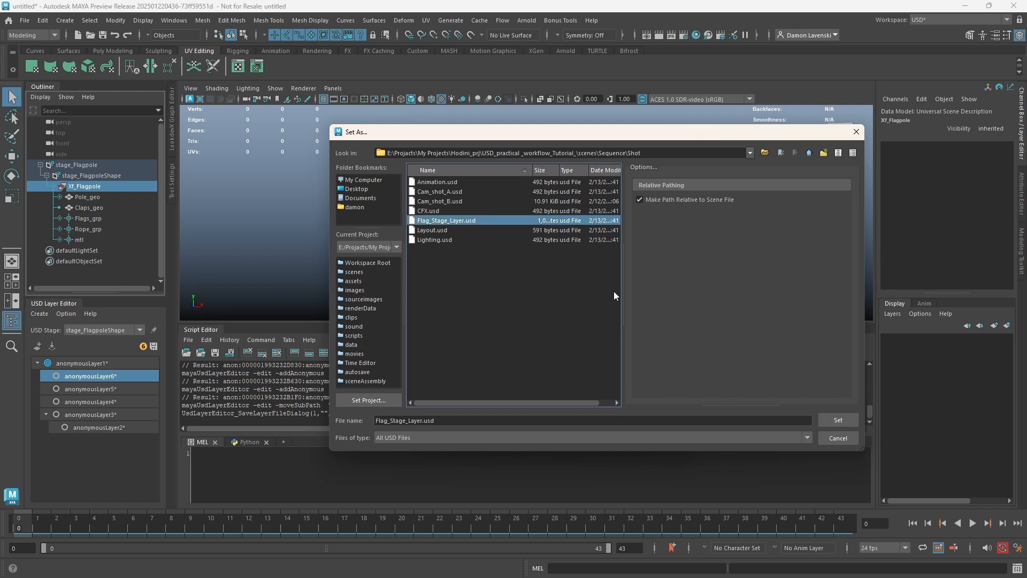
left_click(841, 420)
left_click(567, 303)
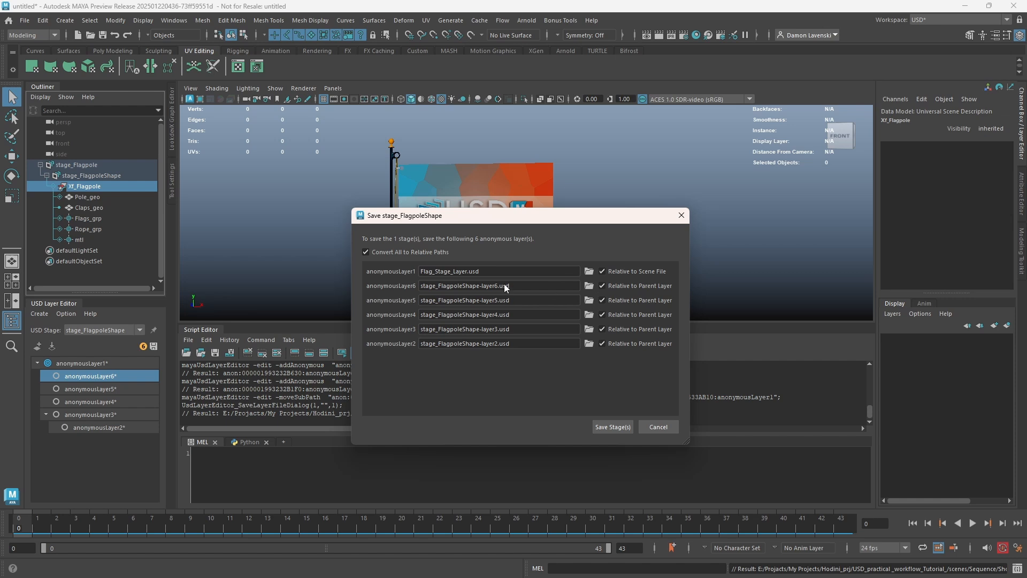
Assign Animation.usd to anonymousLayer6 and Lighting.usd to anonymousLayer5 in the Shot folder, replacing the existing files.
left_click(589, 286)
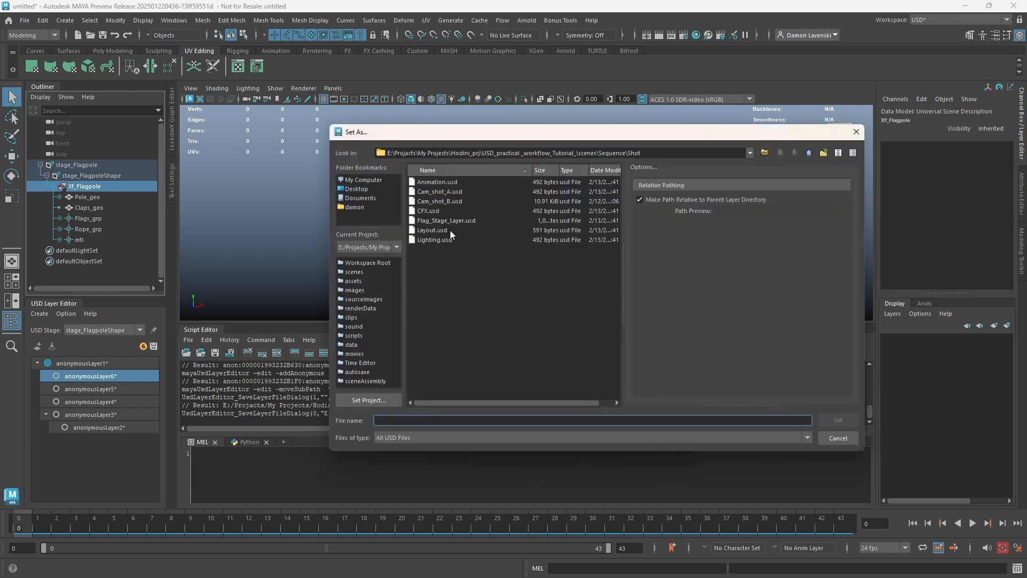
left_click(456, 183)
left_click(835, 419)
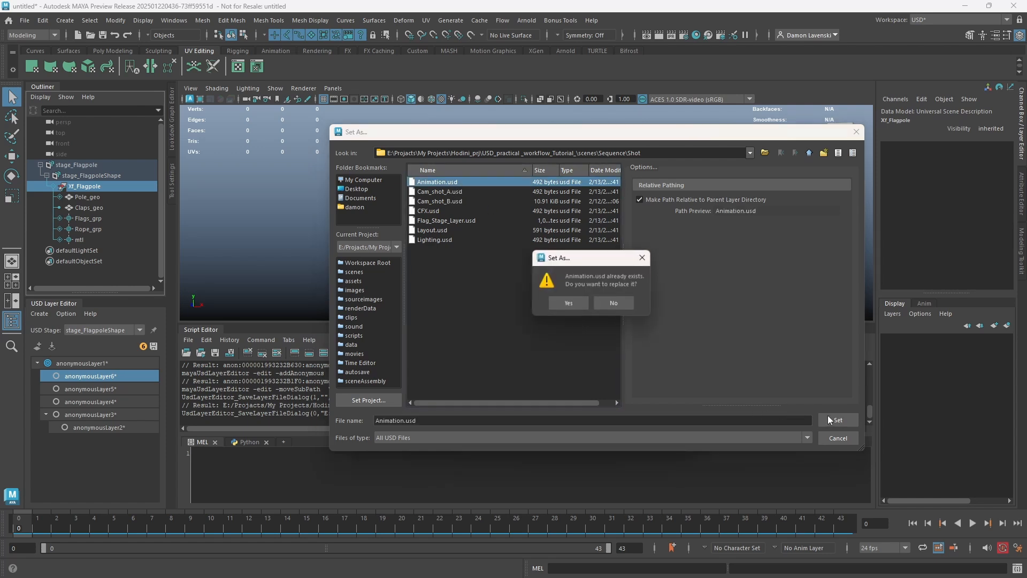
left_click(567, 304)
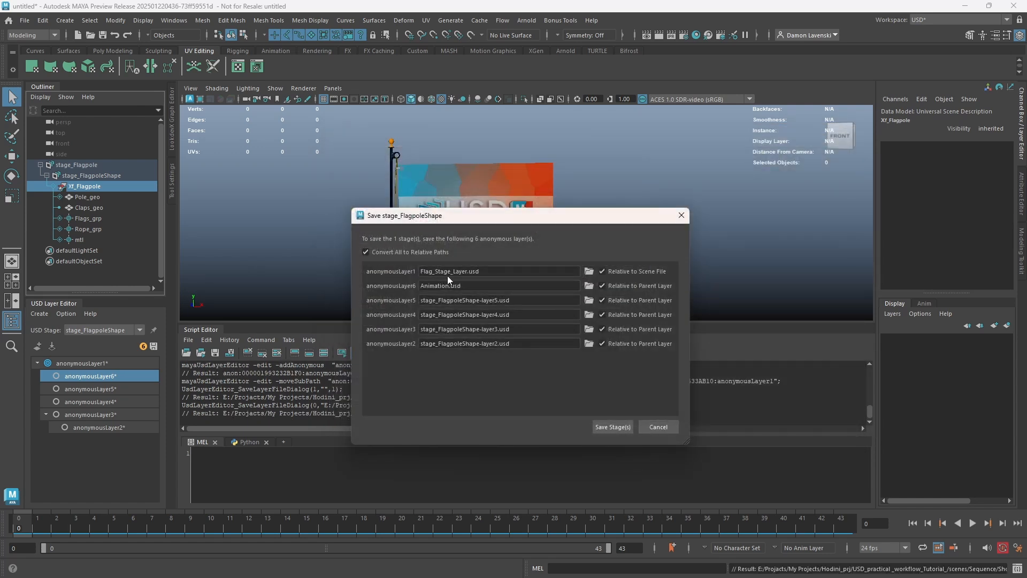
left_click(588, 301)
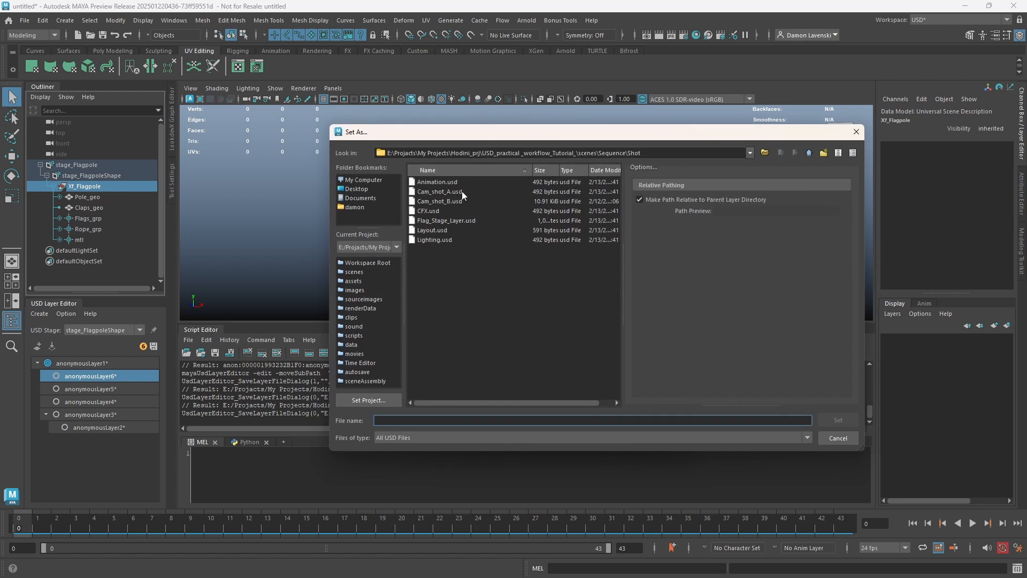
left_click(435, 239)
left_click(834, 419)
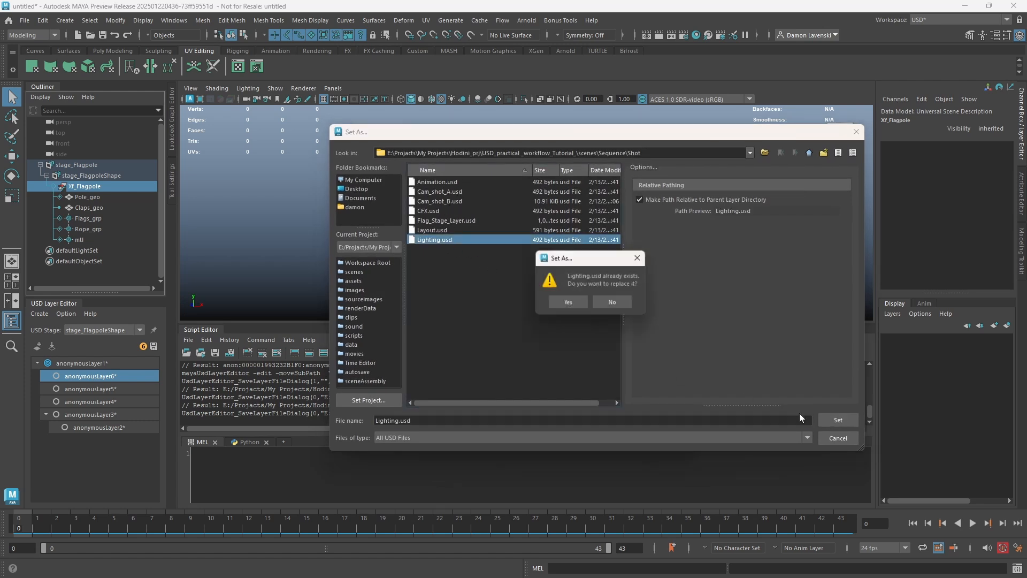
left_click(572, 303)
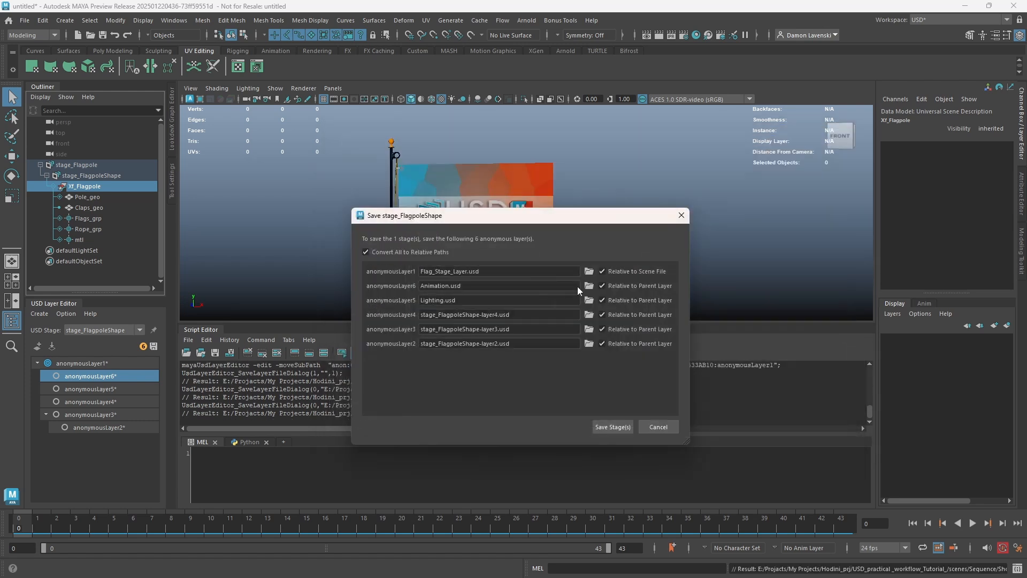
Assign CFX.usd to anonymousLayer4 and Layout.usd to anonymousLayer3 in the Shot folder, replacing the existing files.
left_click(588, 315)
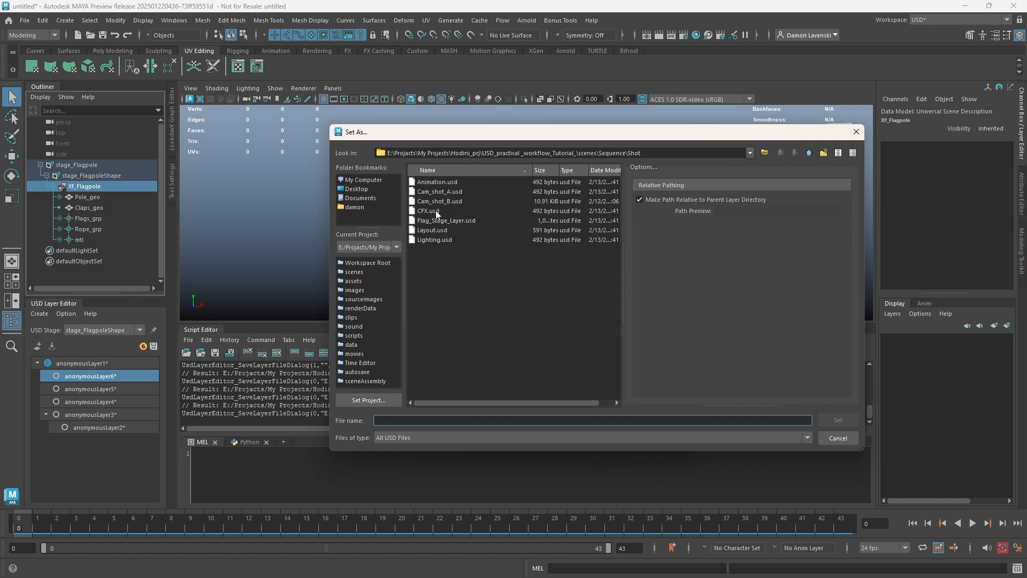
left_click(429, 211)
left_click(826, 420)
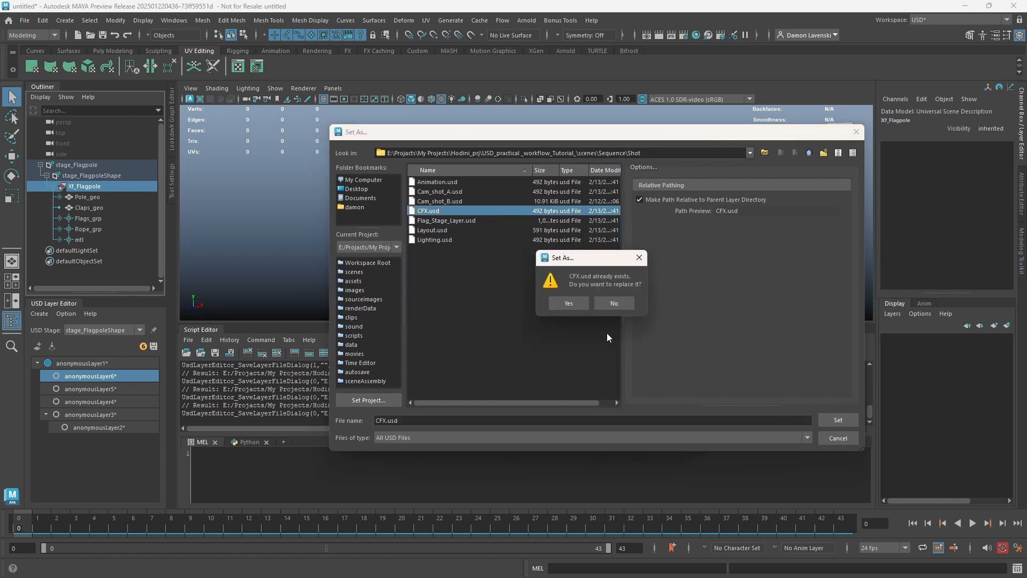
left_click(568, 304)
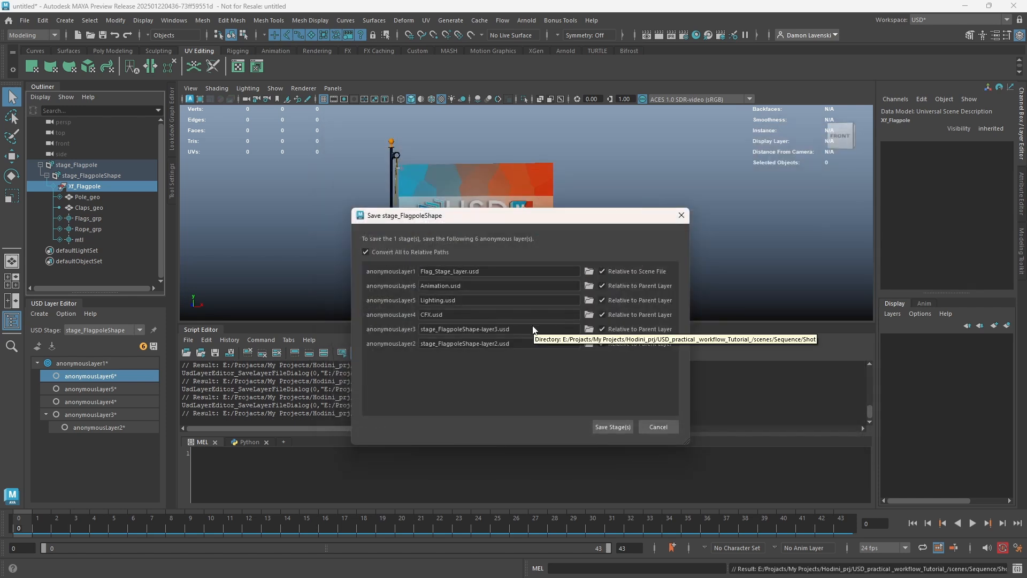
left_click(589, 329)
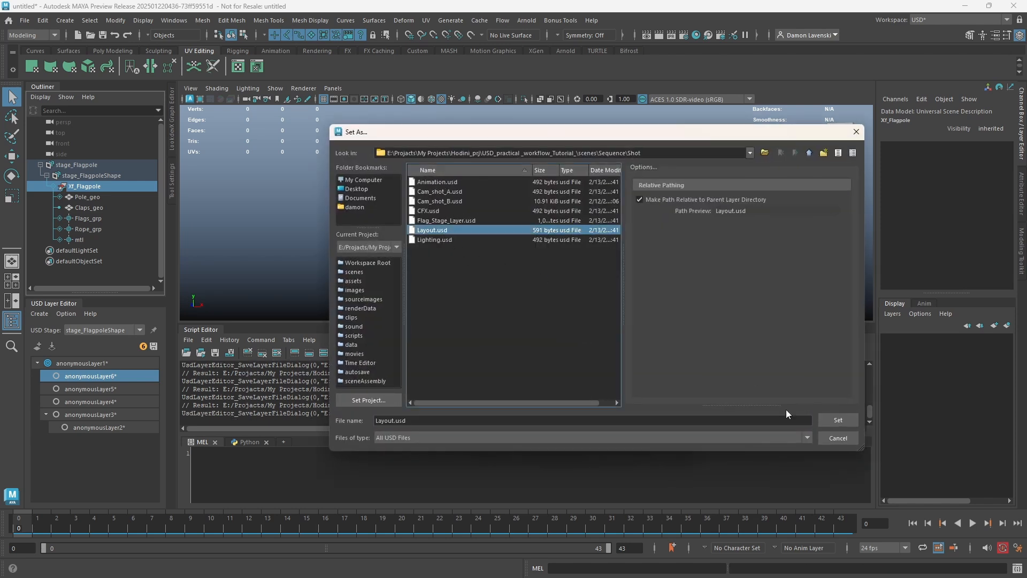
left_click(839, 419)
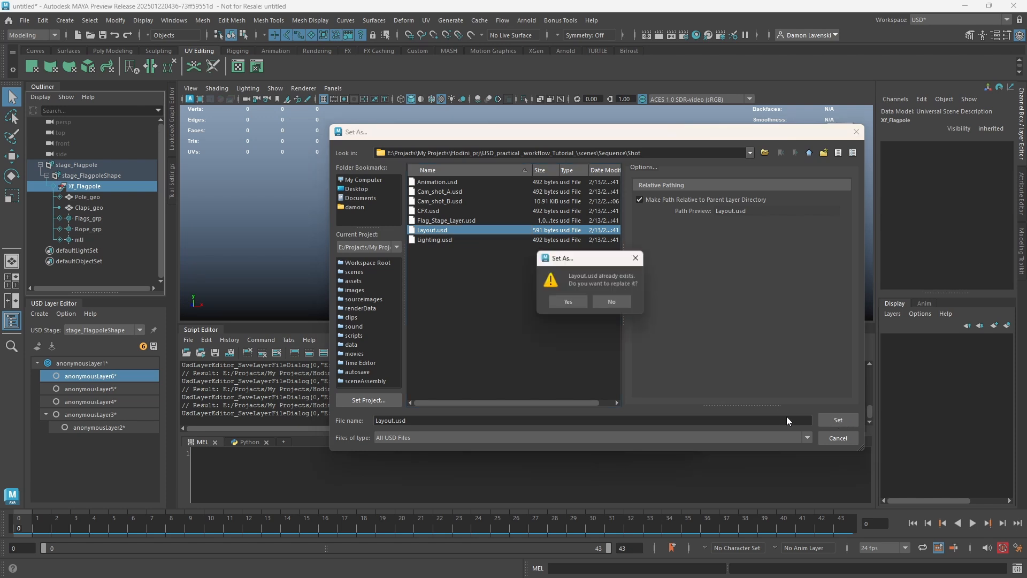
left_click(569, 304)
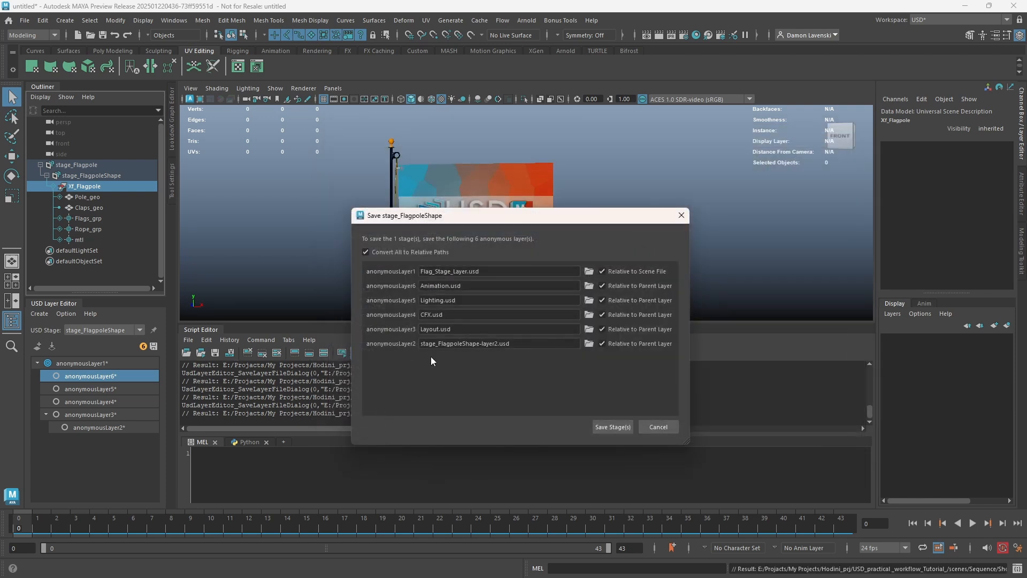
Assign Cam_shot_A.usd to the nested anonymousLayer2 in the Shot folder, replacing the existing file.
left_click(588, 344)
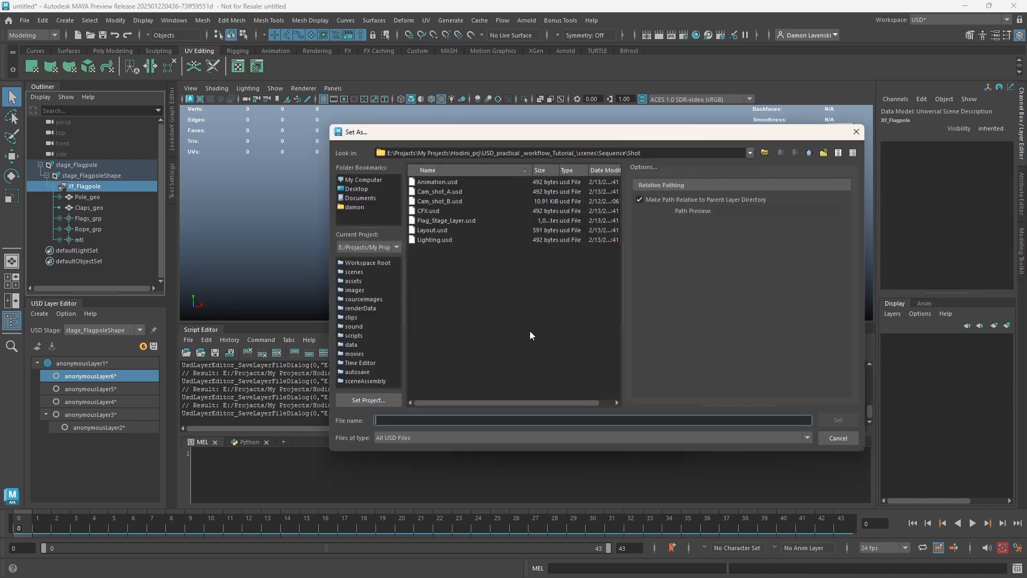
left_click(445, 191)
left_click(821, 422)
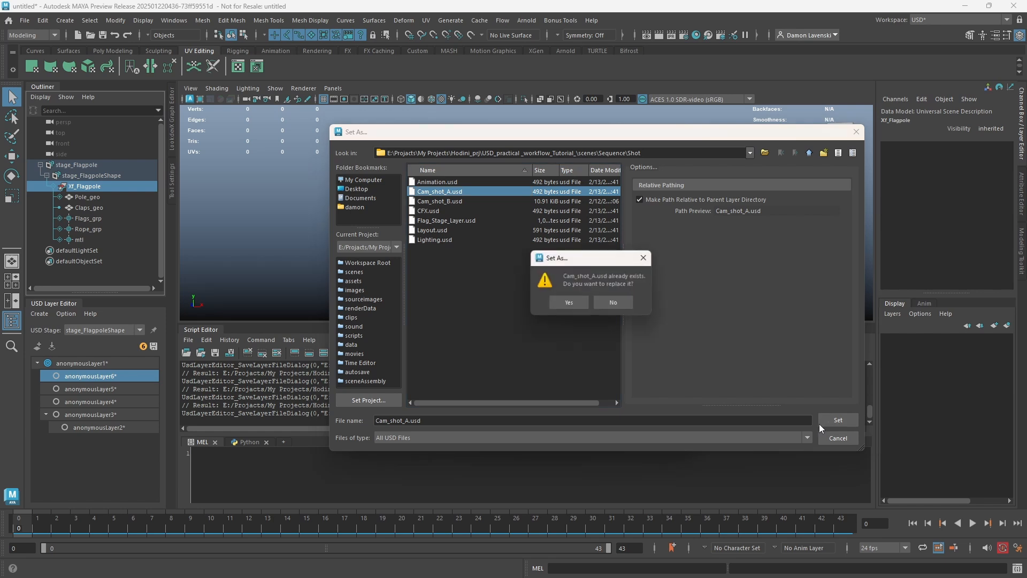
left_click(583, 303)
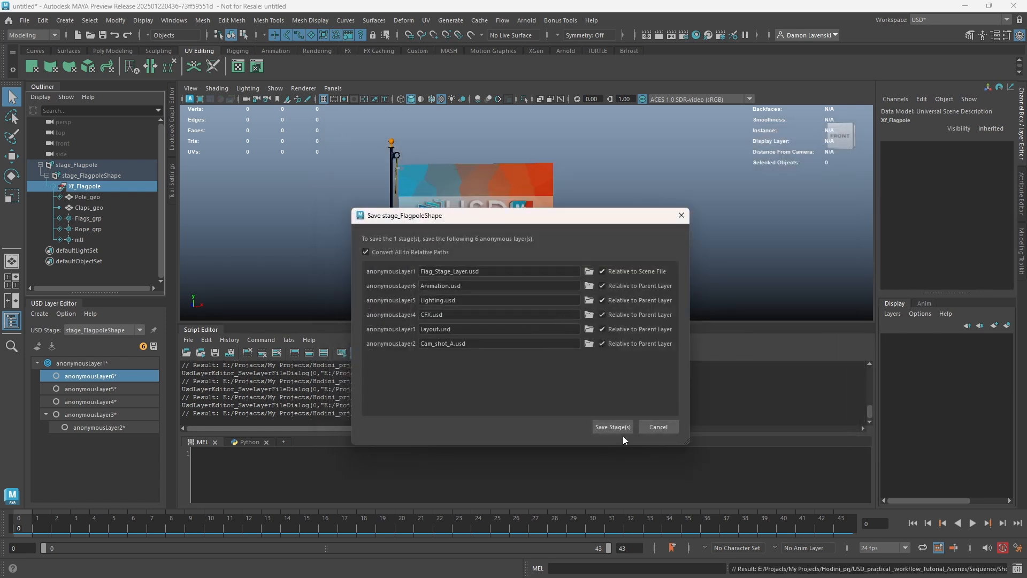
Save the stage with the assigned layer files and expand Flag_Stage_Layer.usd and Layout.usd in the layer hierarchy.
left_click(613, 426)
left_click(487, 345)
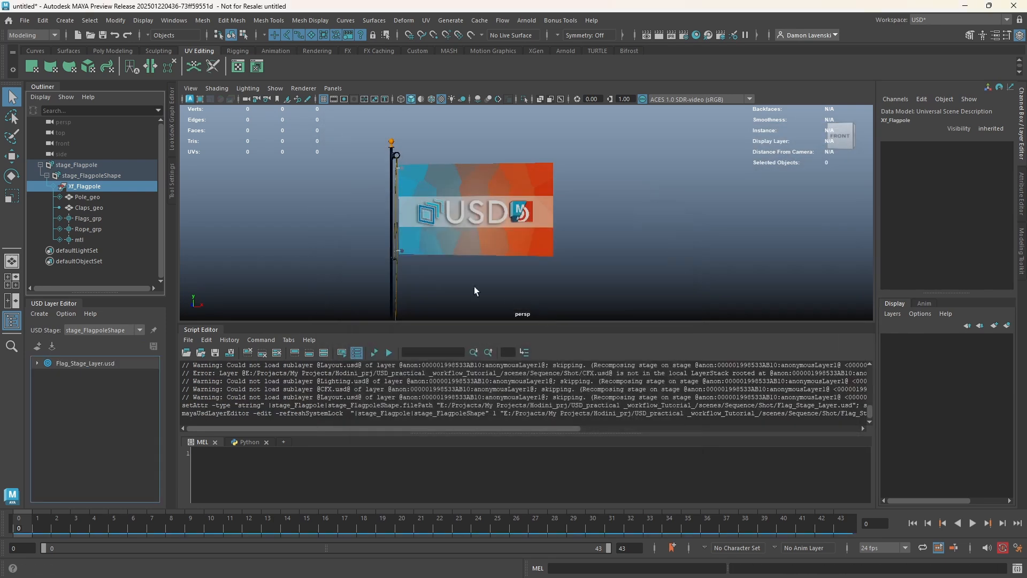
left_click(37, 363)
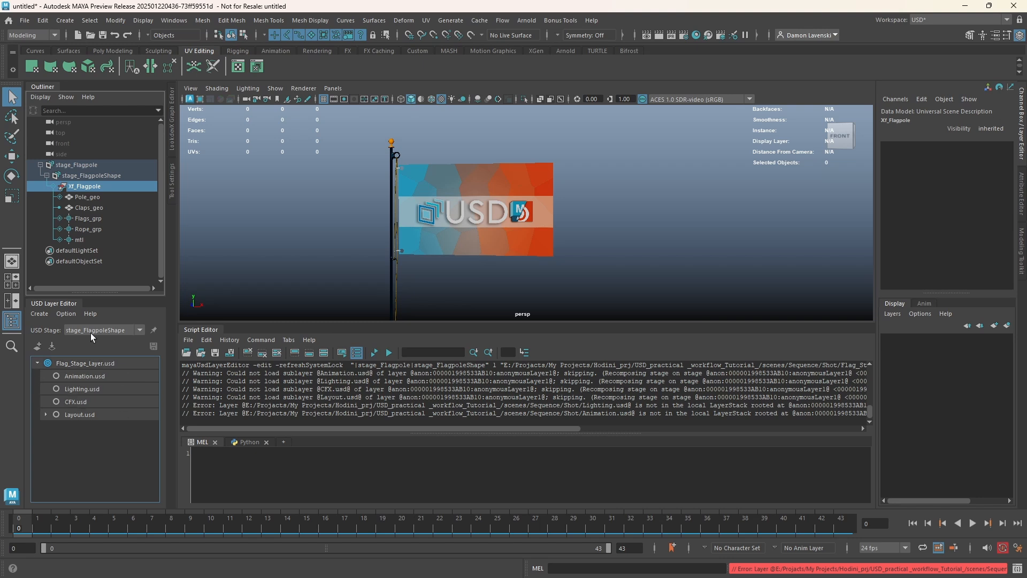
left_click(46, 414)
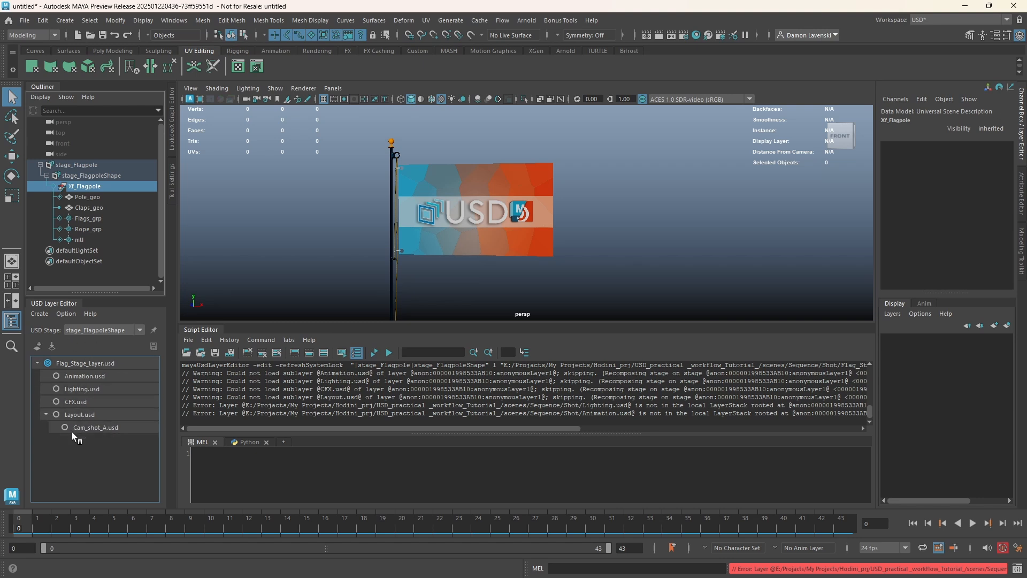